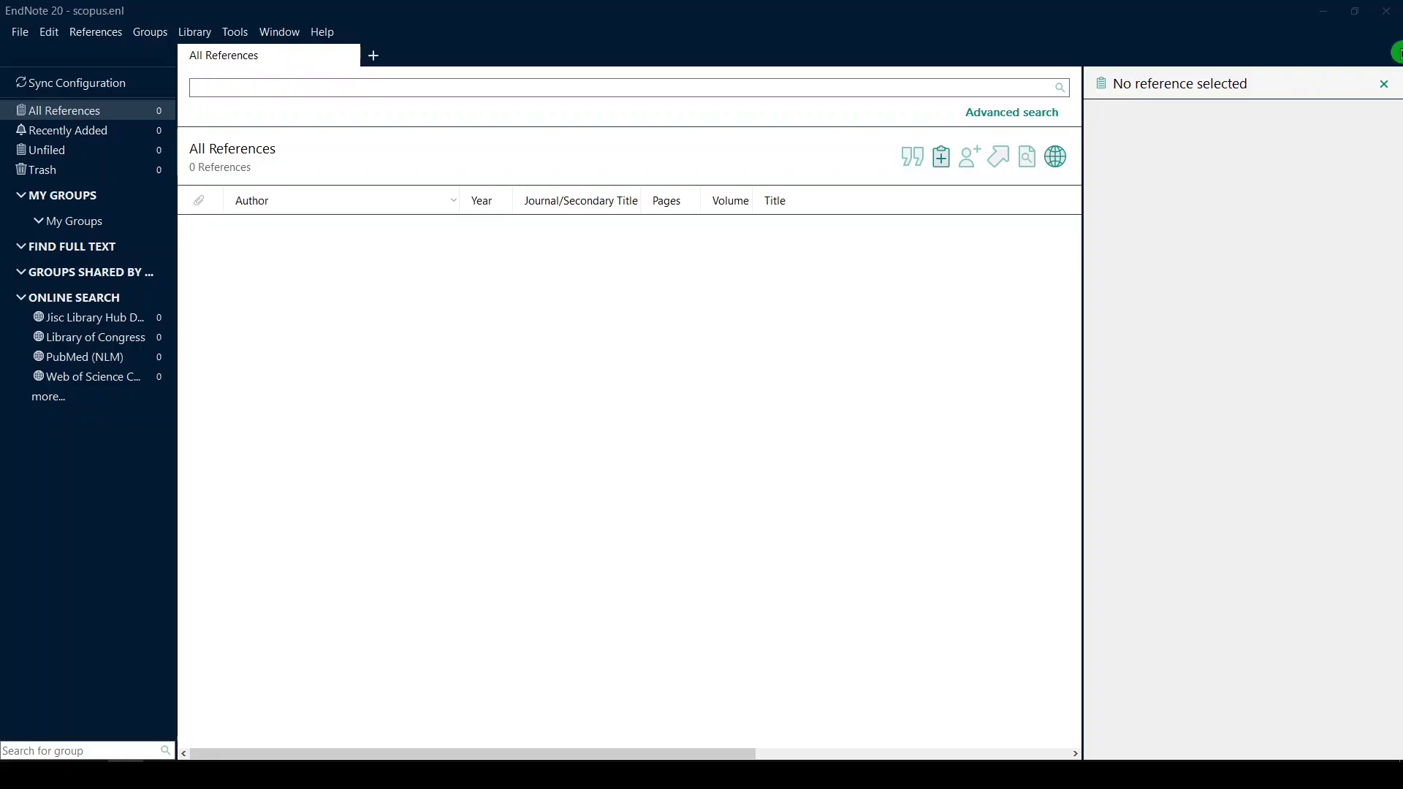
View the EndNote 20 version information from the Help menu, then dismiss it
left_click(317, 32)
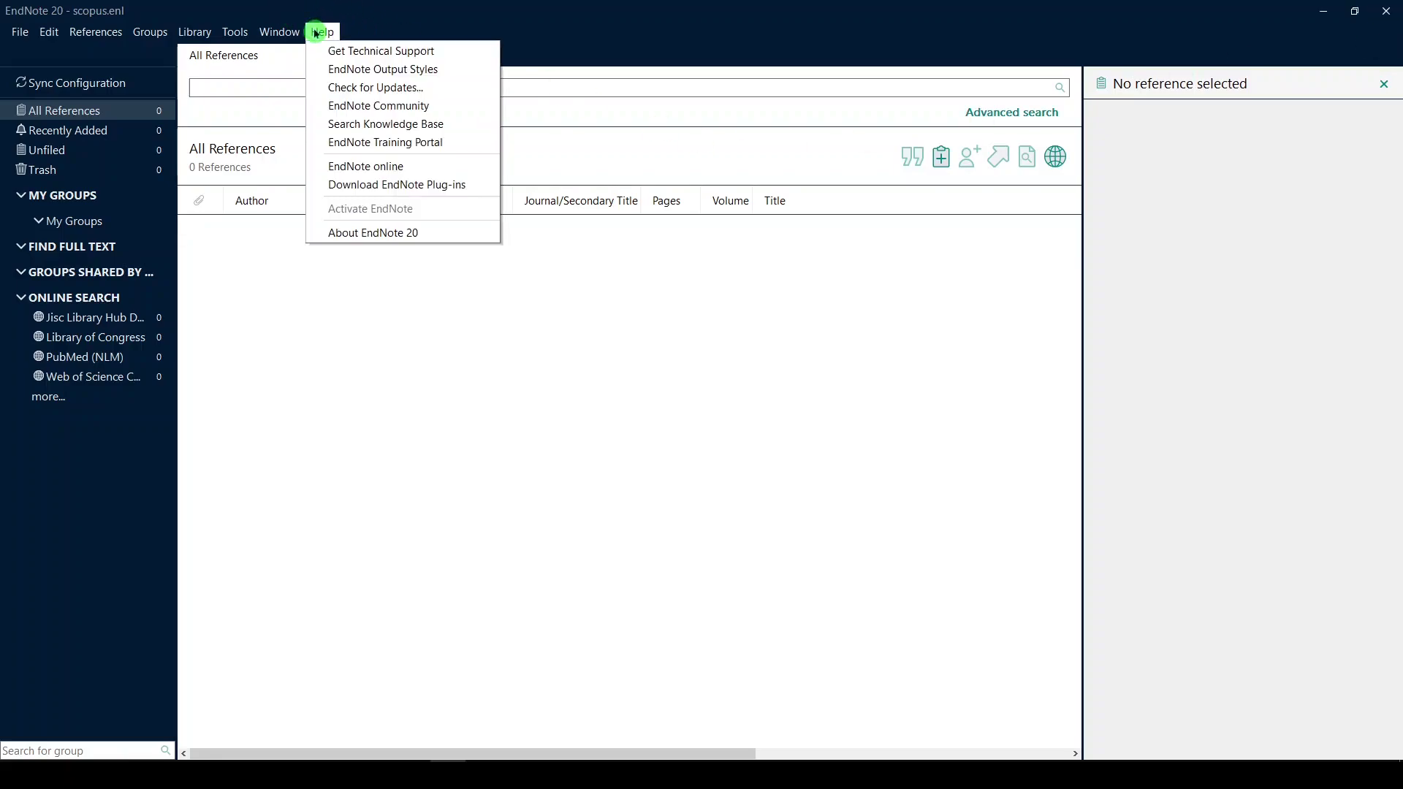
left_click(380, 232)
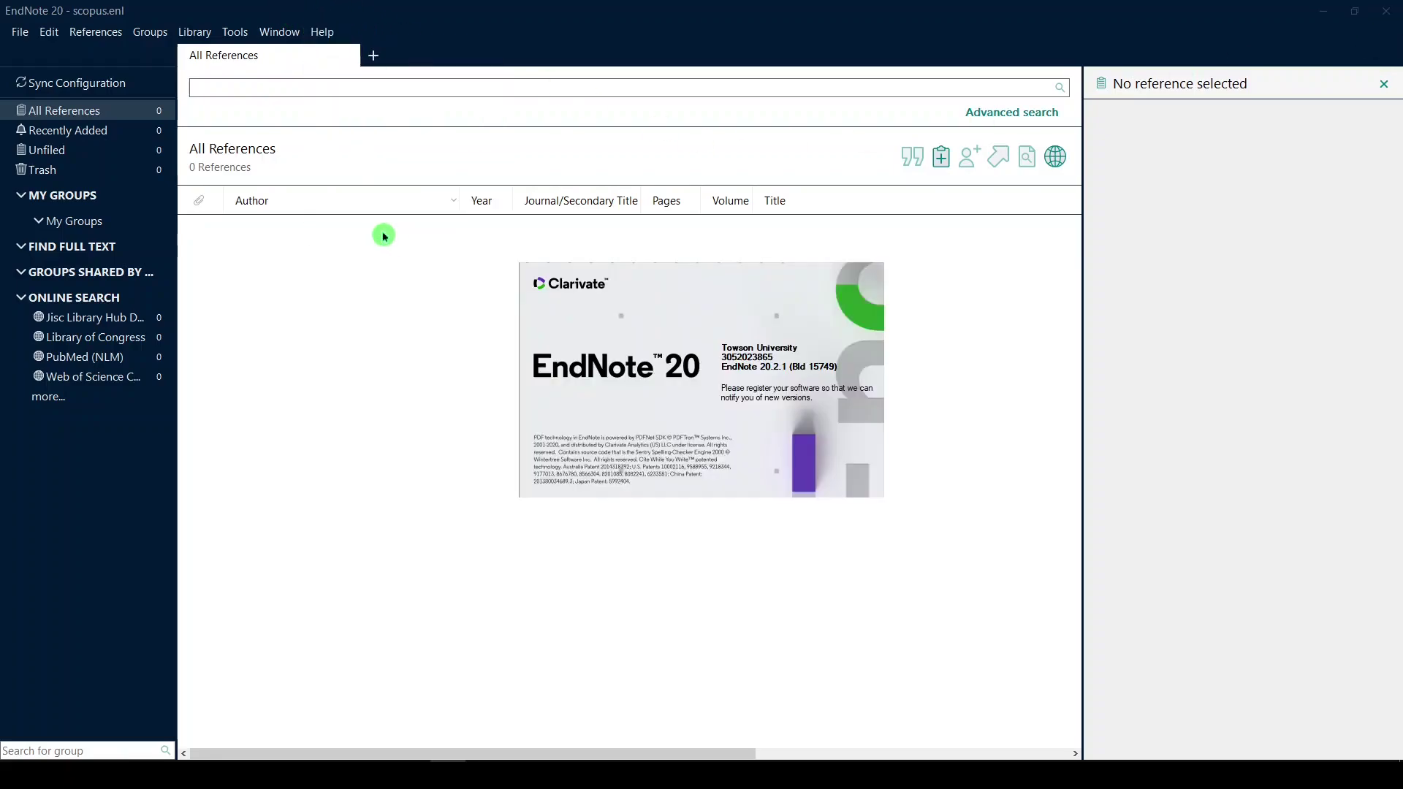
left_click(790, 376)
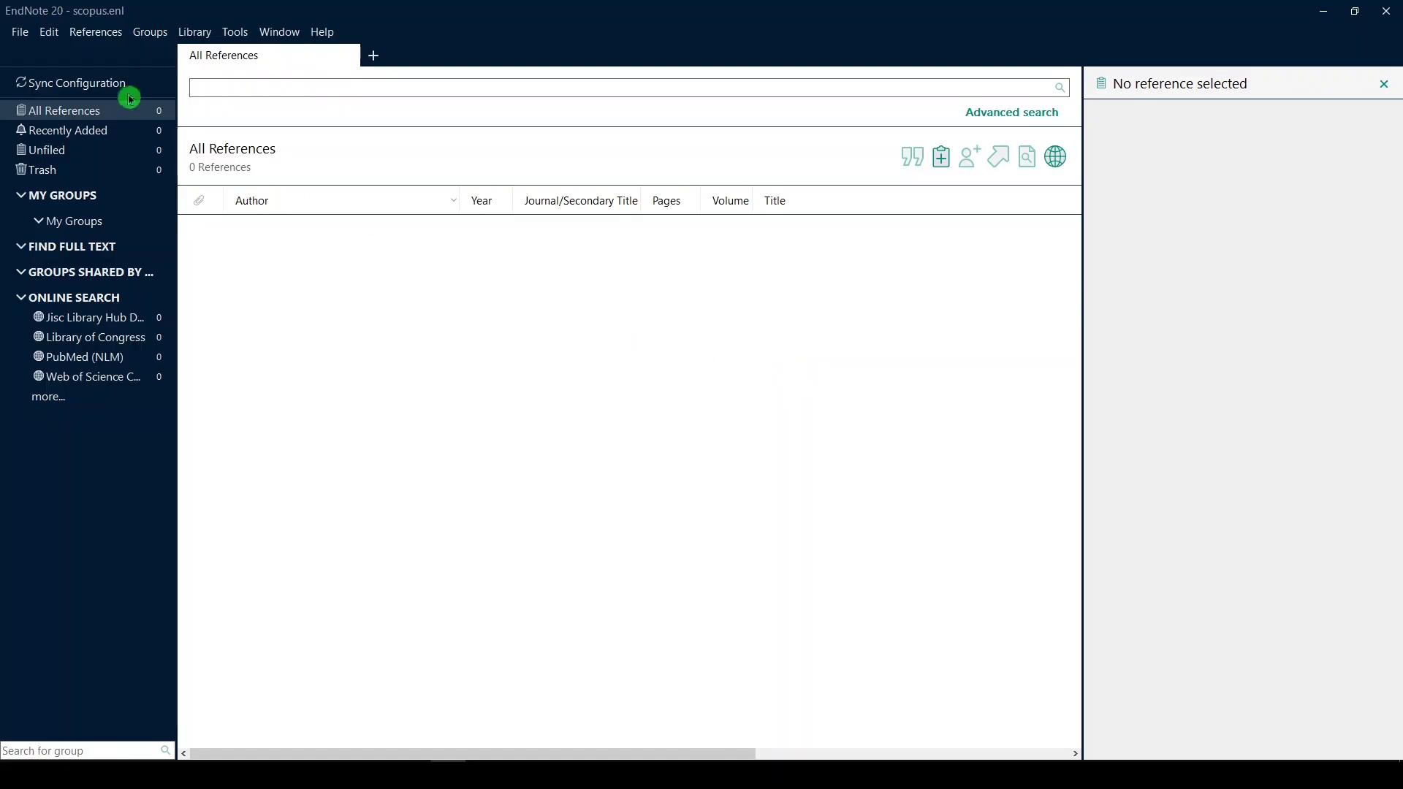
Start creating a new EndNote library, then cancel it
left_click(20, 32)
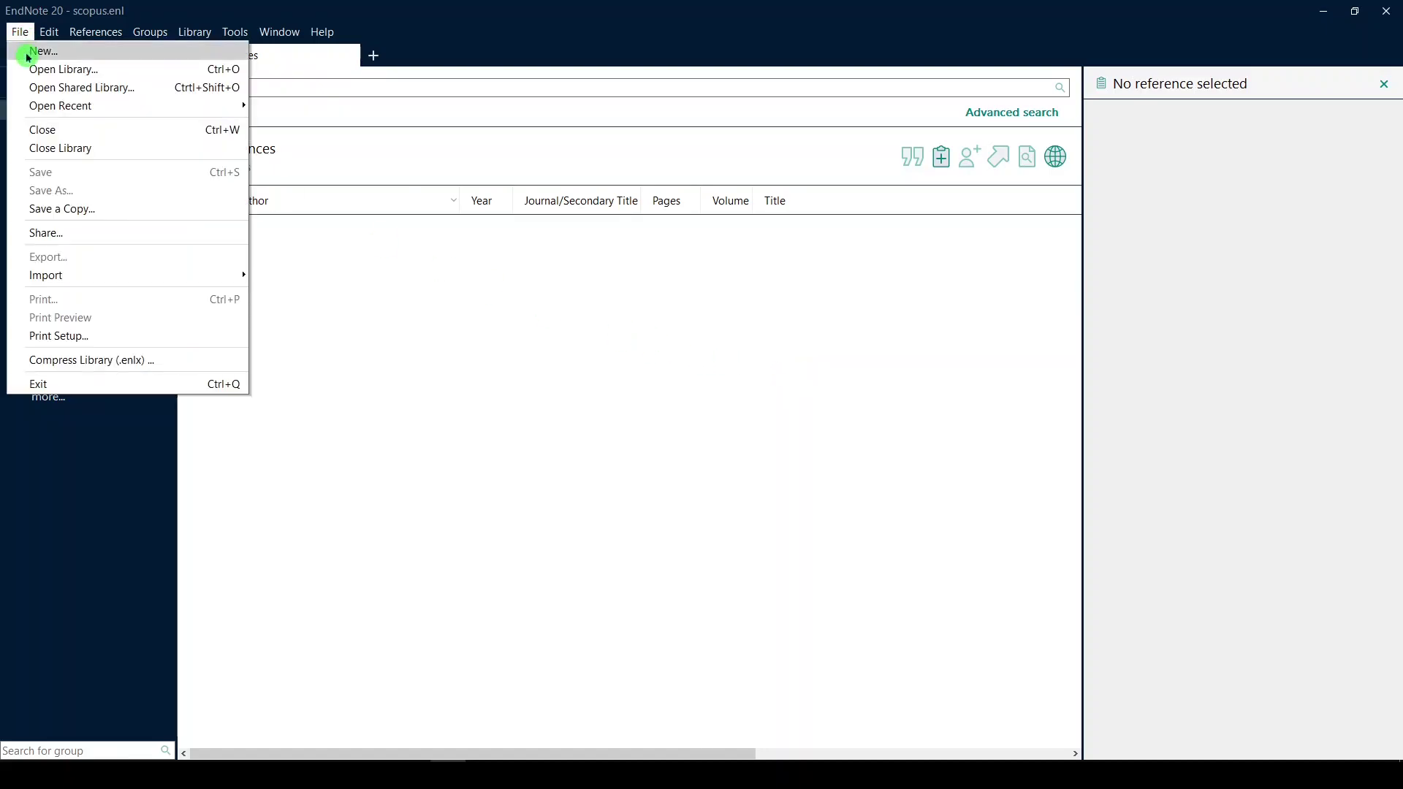
left_click(28, 53)
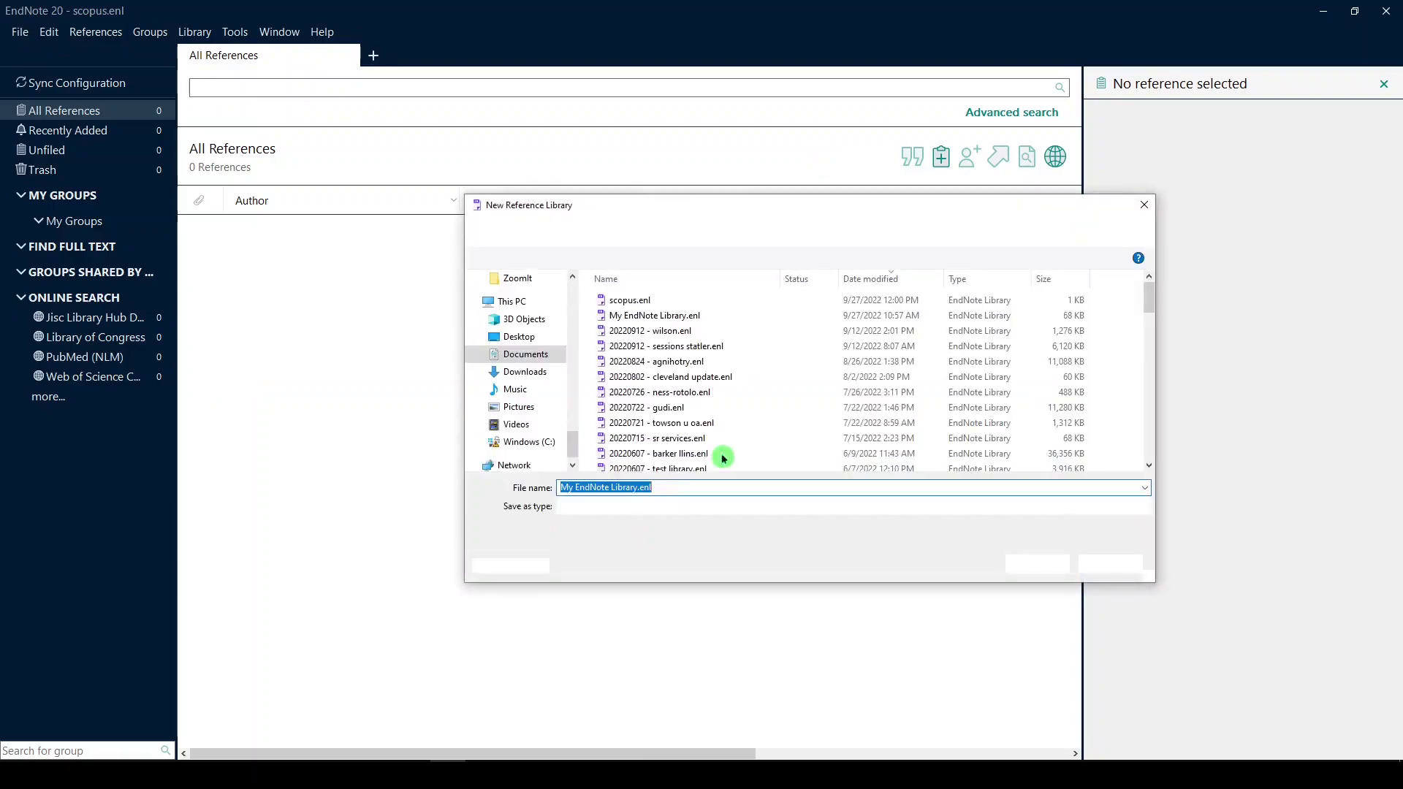
left_click(1143, 206)
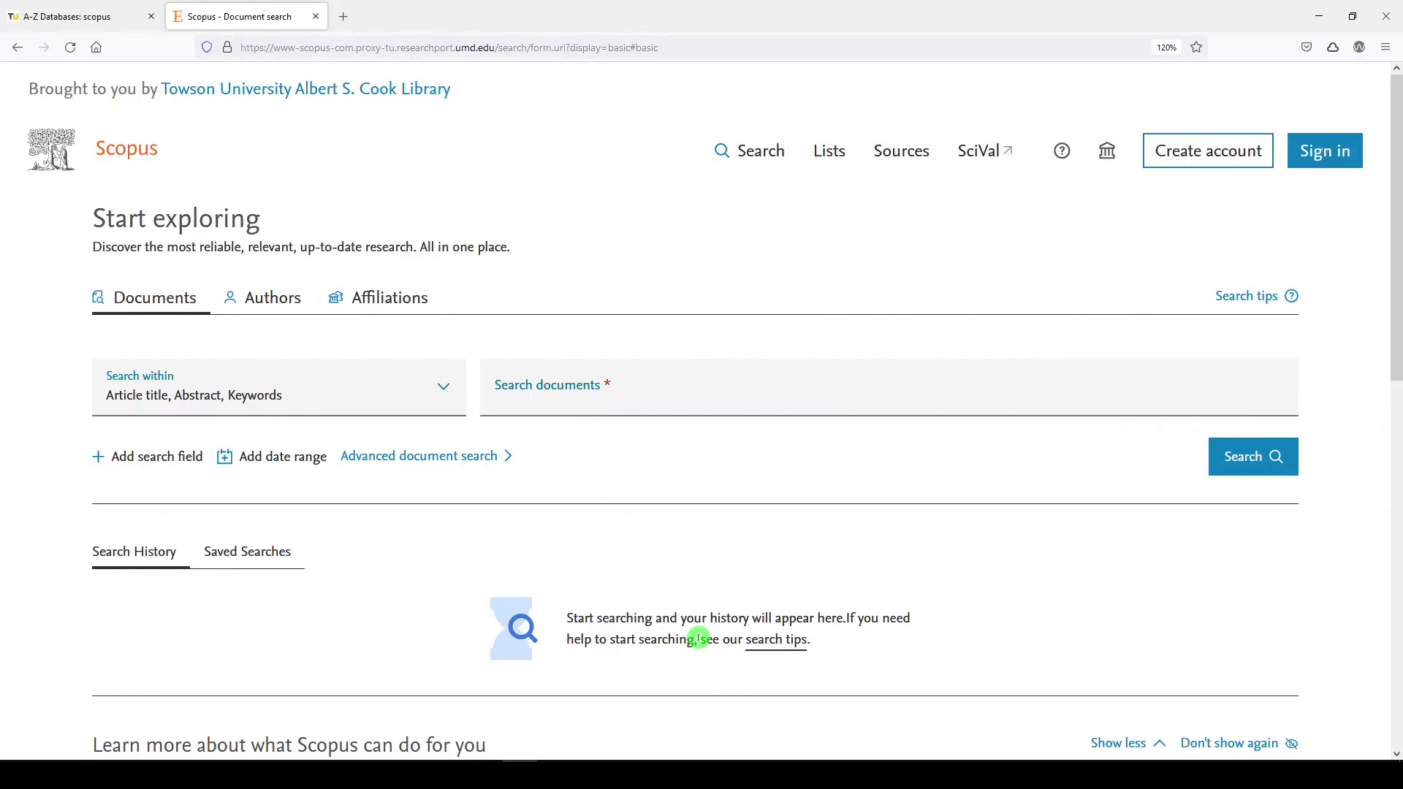
Search Scopus documents for 'cystic fibrosis high intensity exercise training'
left_click(538, 393)
type("c")
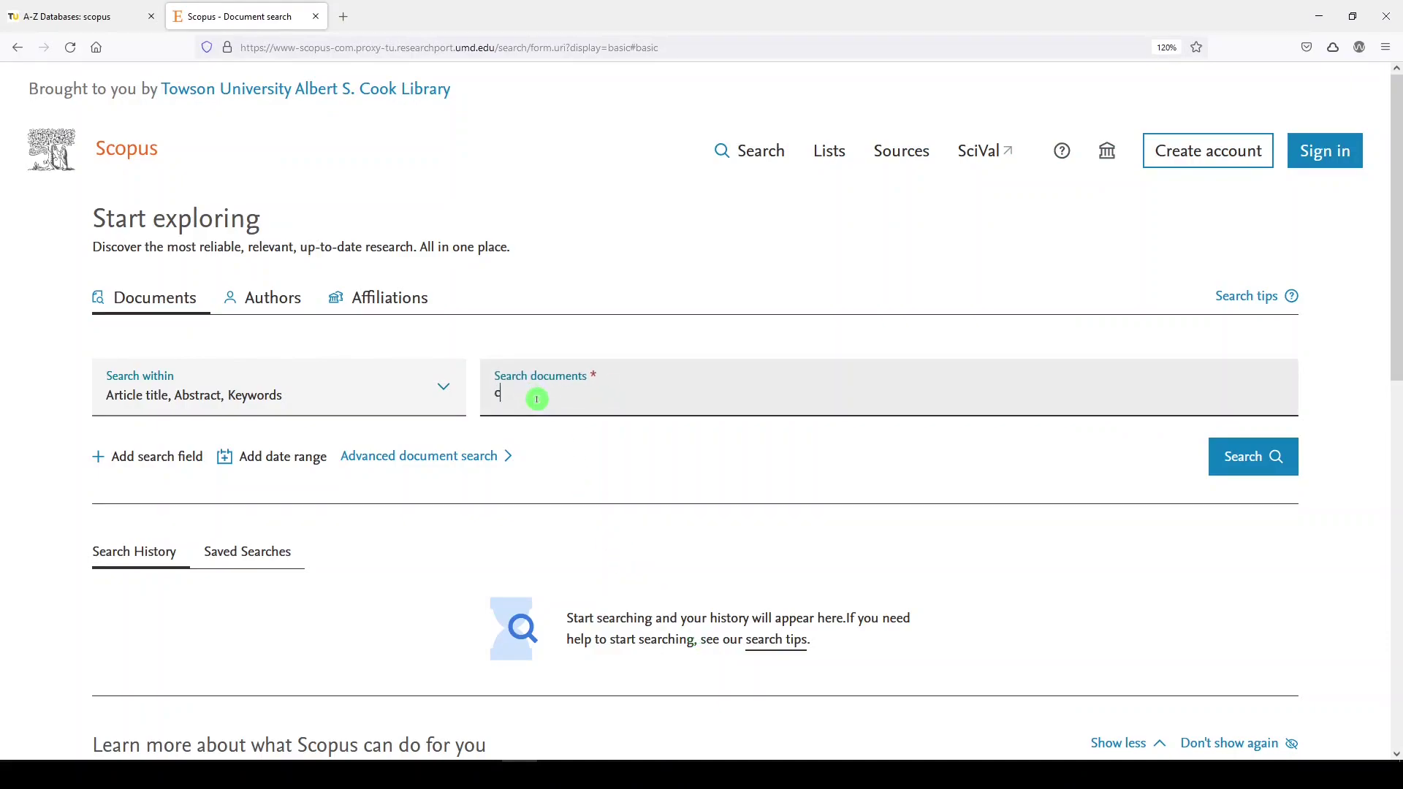
type("ystic fibrosis high intensity exercise training")
left_click(1234, 457)
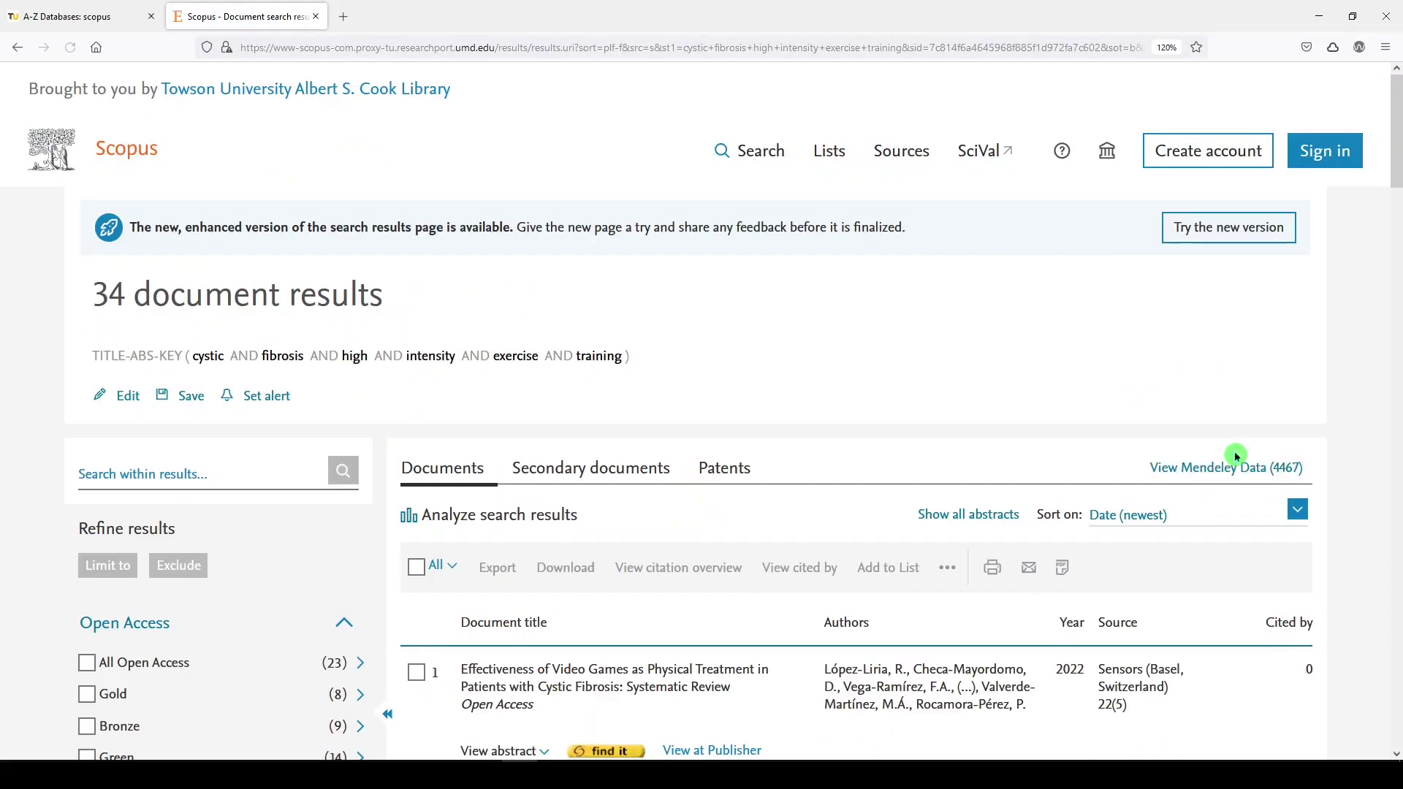
Tick results 1, 3, 5 and 7 among the 34 search results
scroll(706, 517, "down", 3)
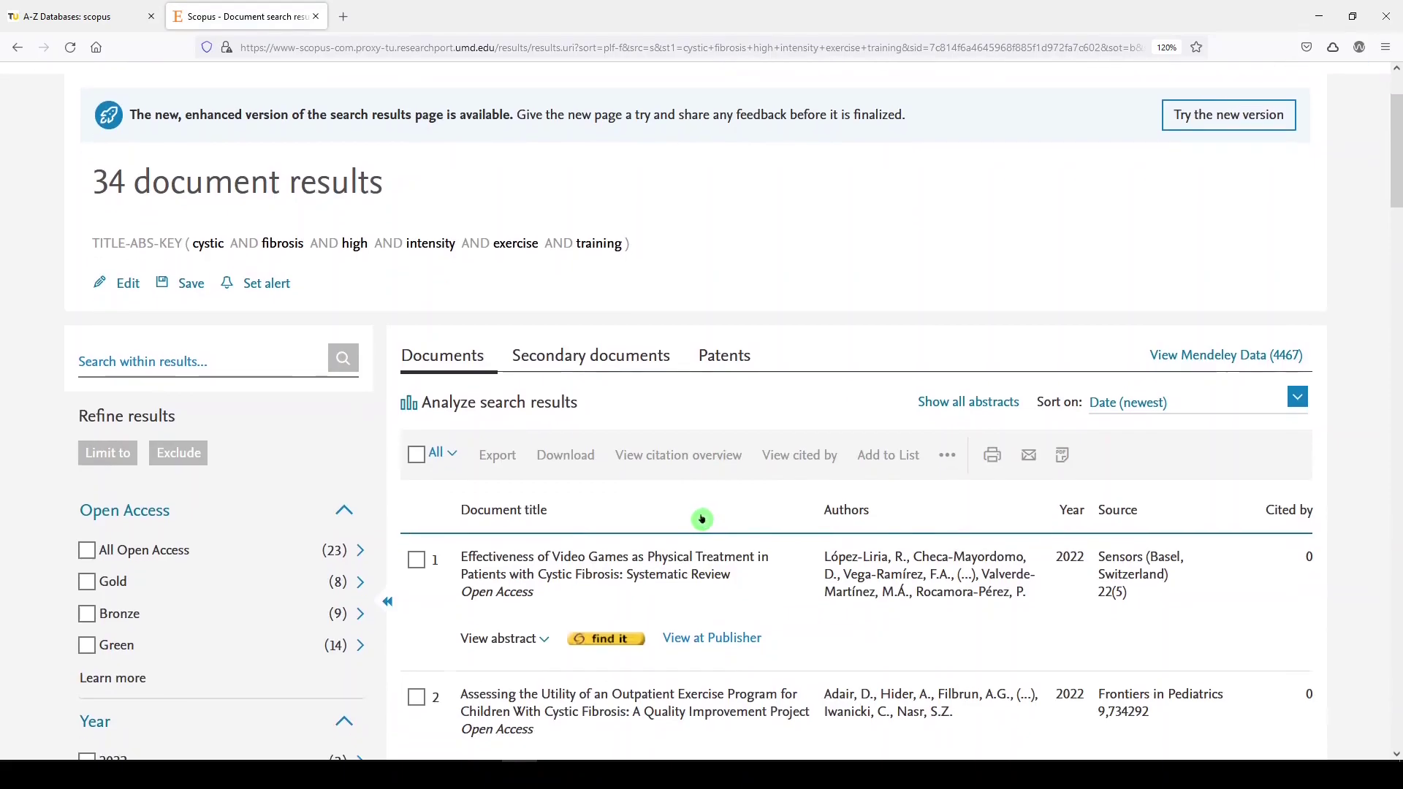
scroll(690, 520, "down", 1)
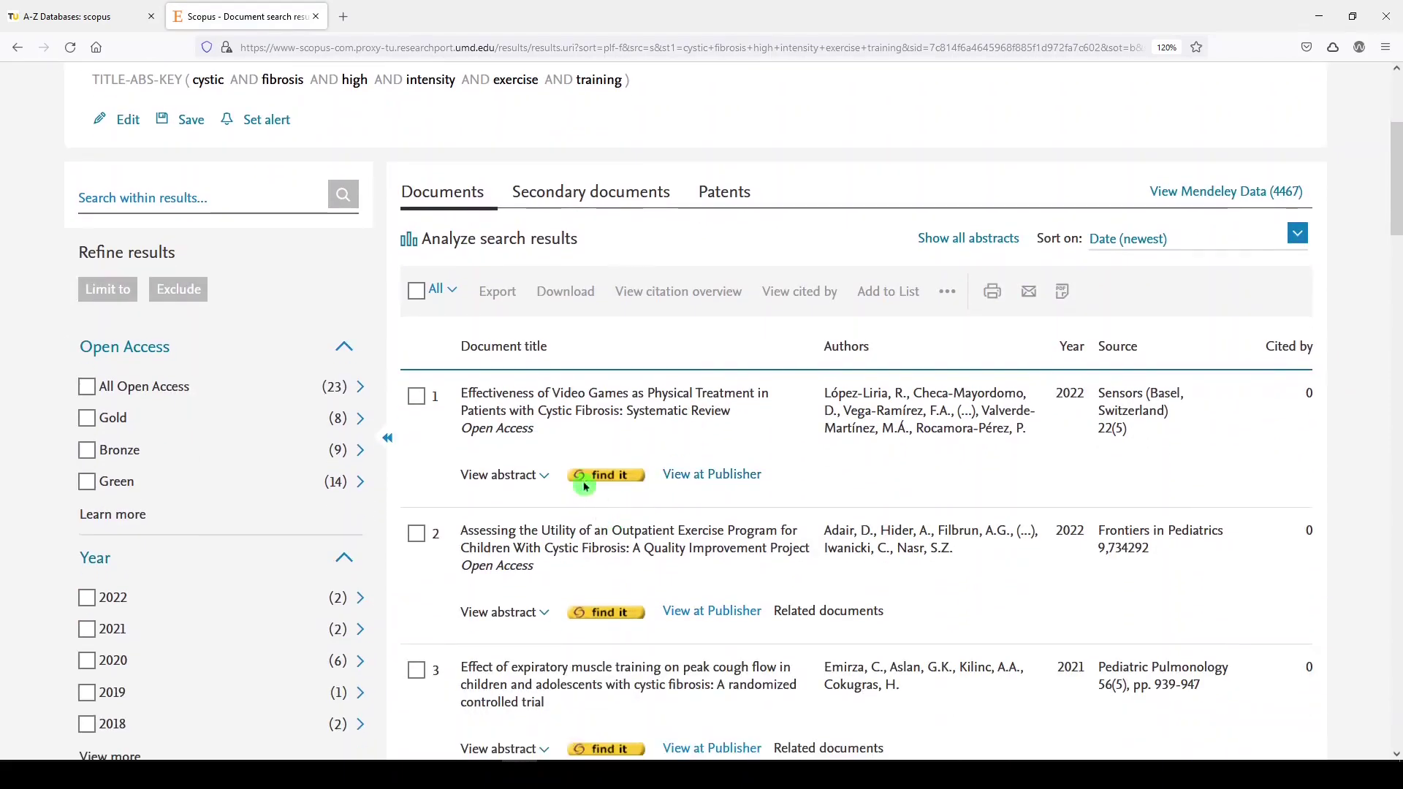
left_click(416, 396)
left_click(416, 670)
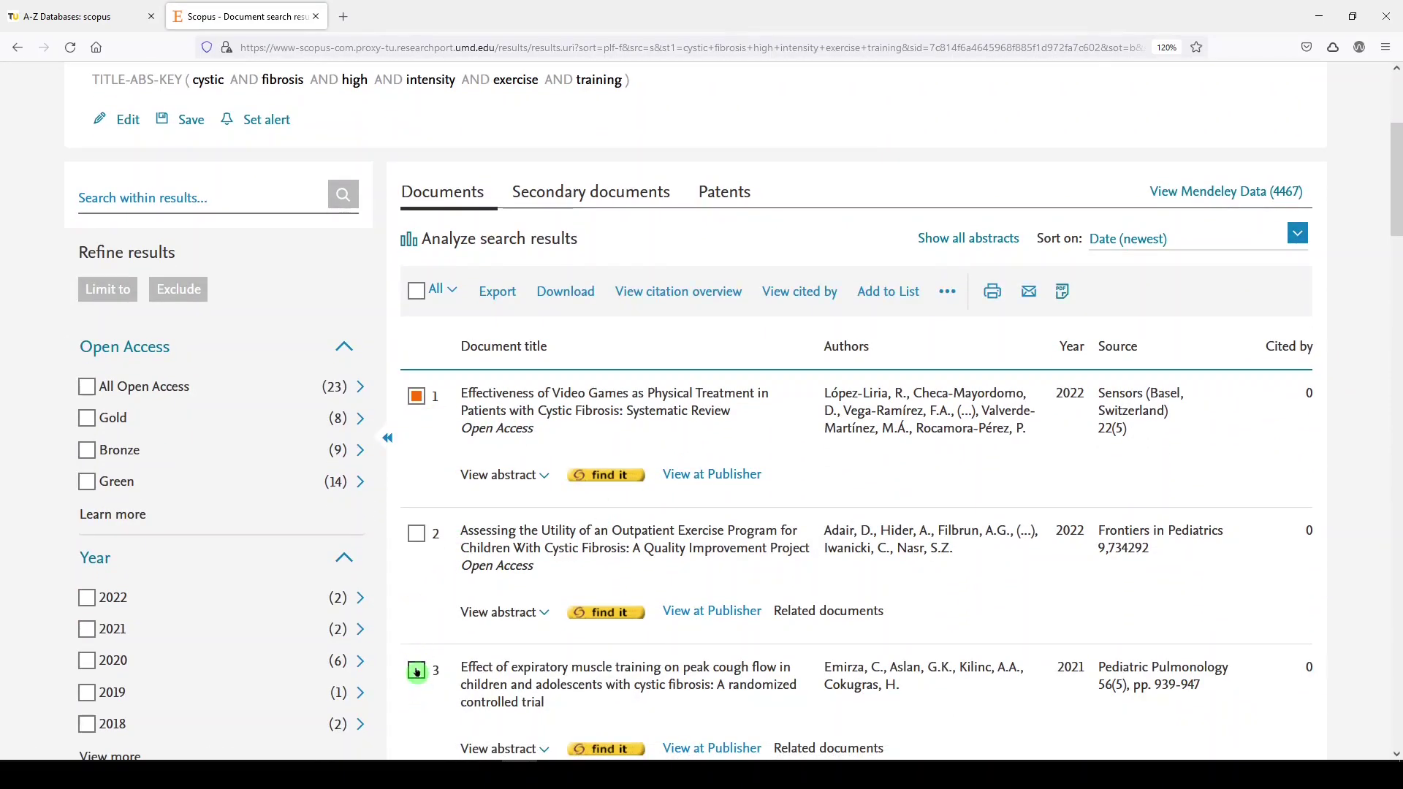
scroll(424, 662, "down", 2)
scroll(424, 621, "down", 3)
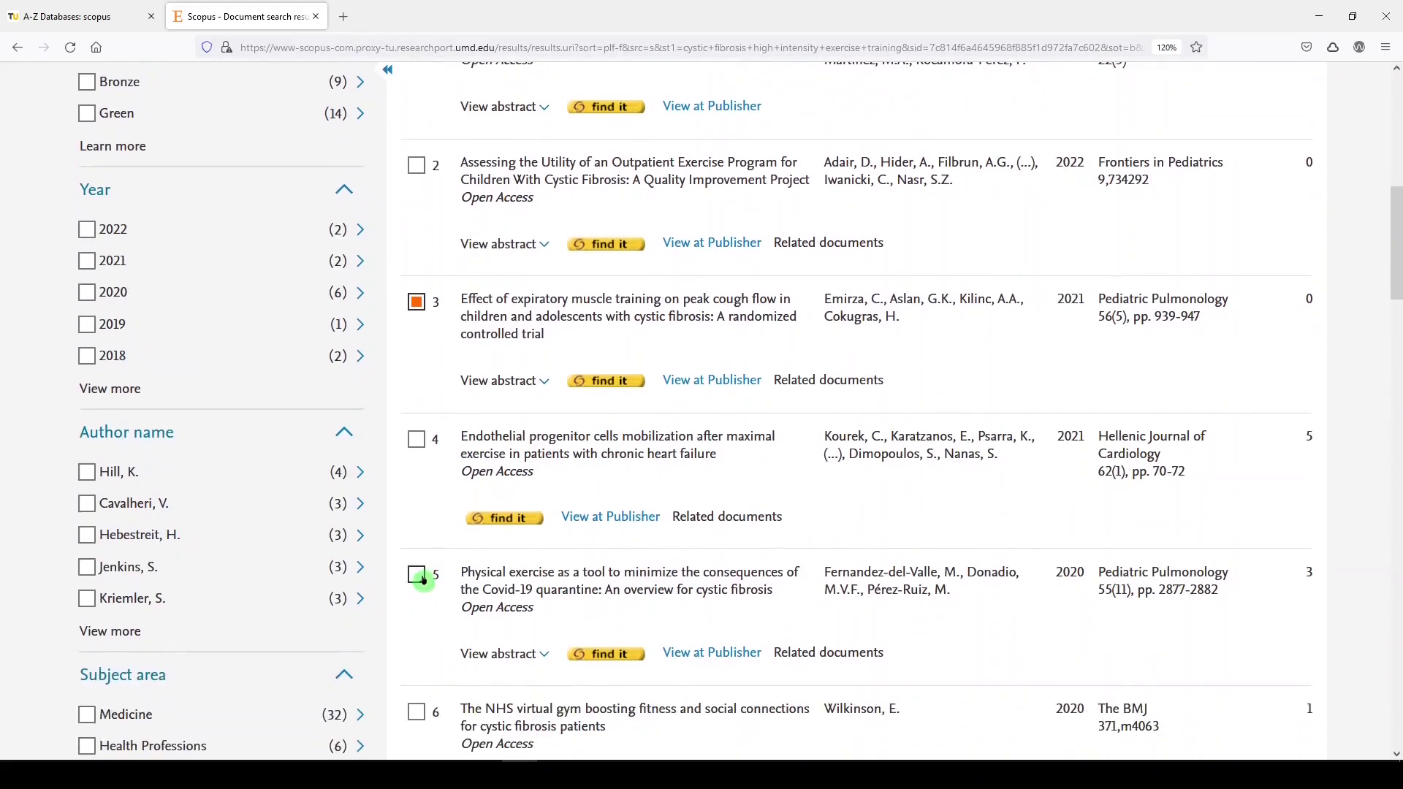
left_click(419, 577)
scroll(422, 582, "down", 2)
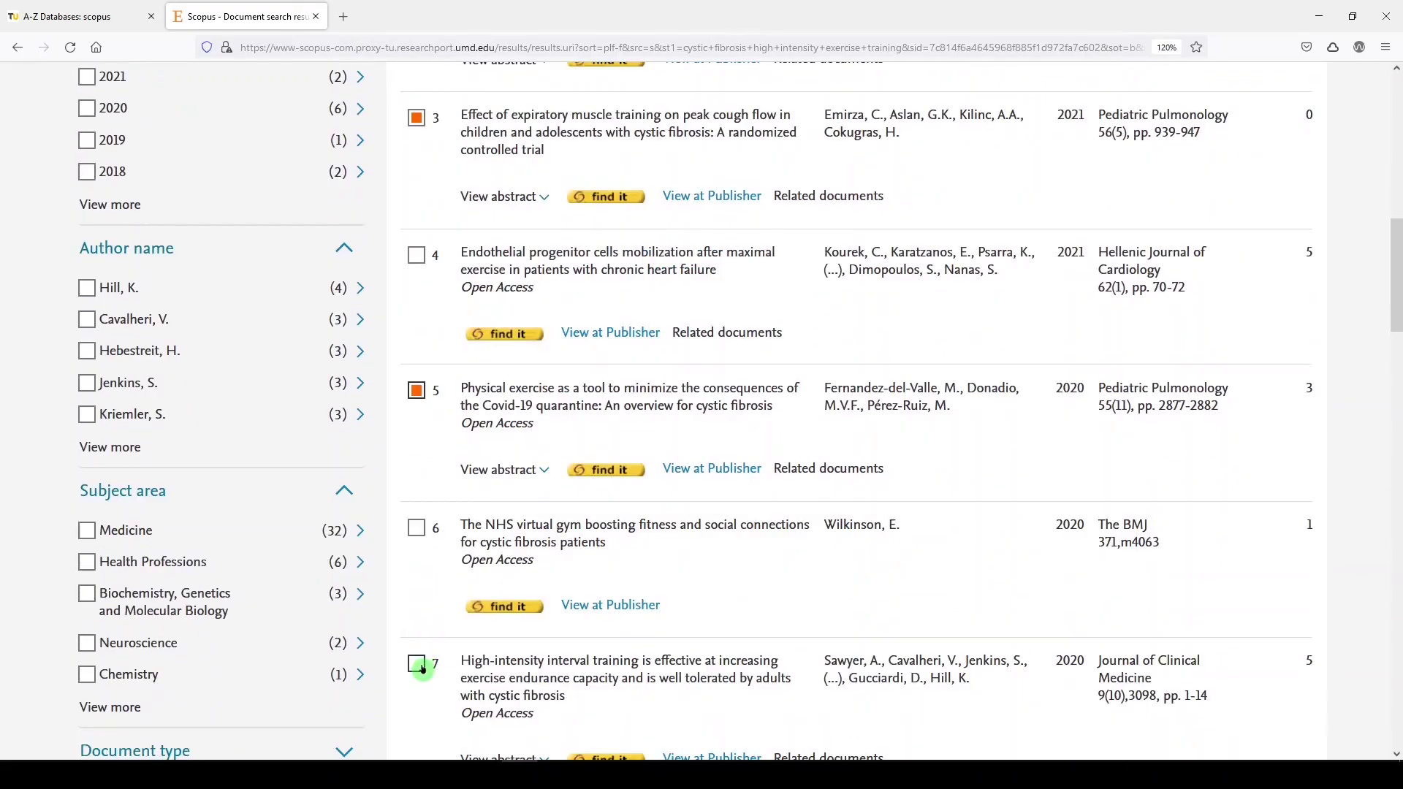
left_click(431, 657)
scroll(450, 620, "up", 7)
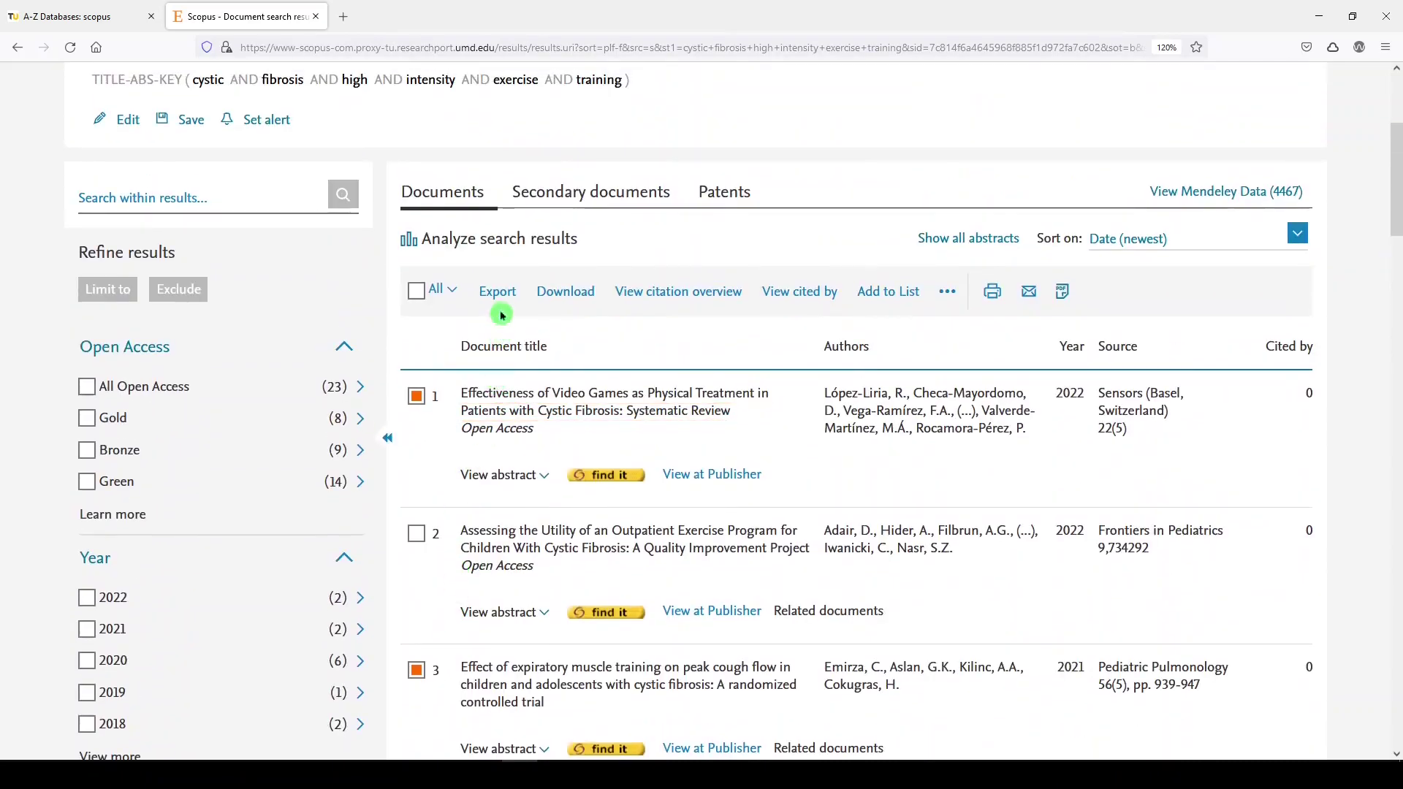
left_click(499, 292)
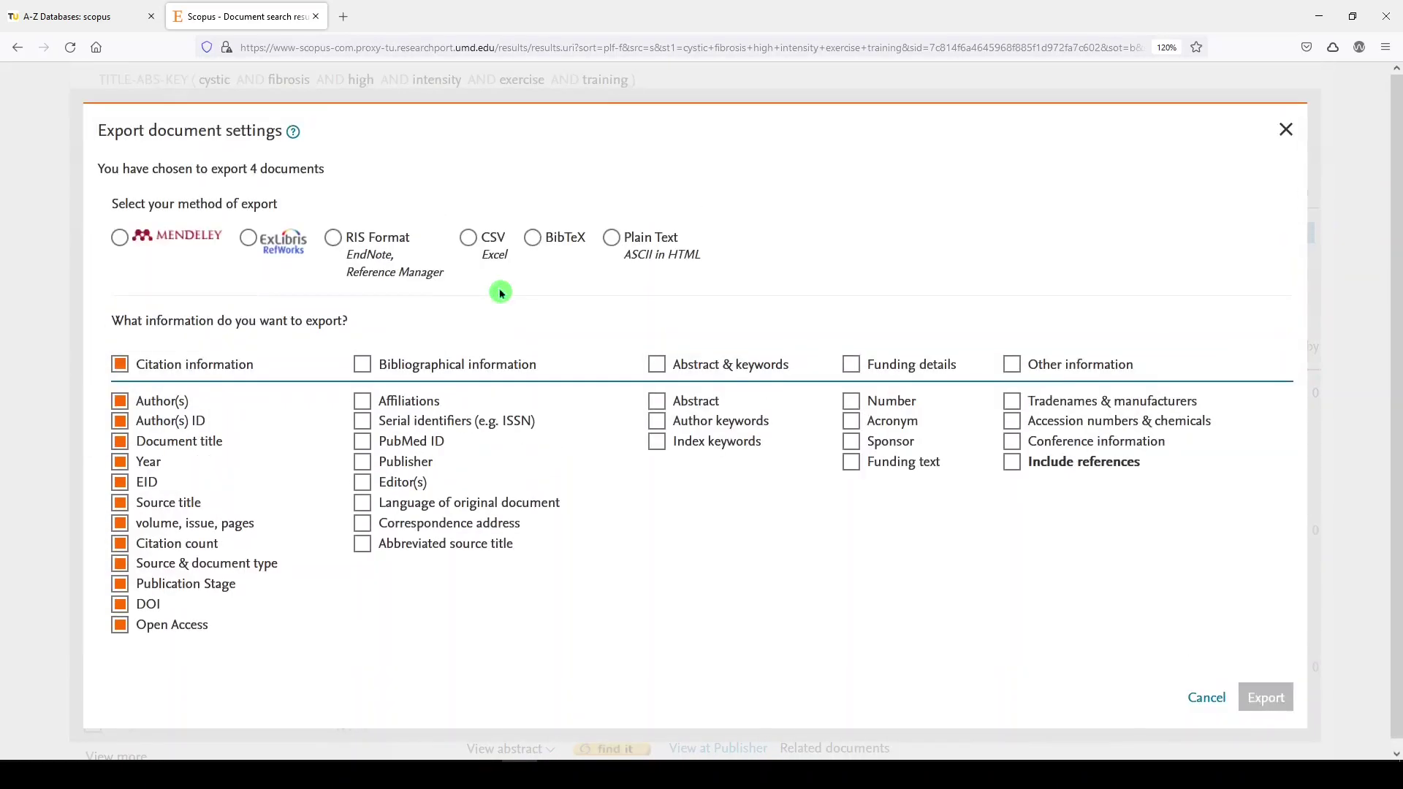
left_click(332, 239)
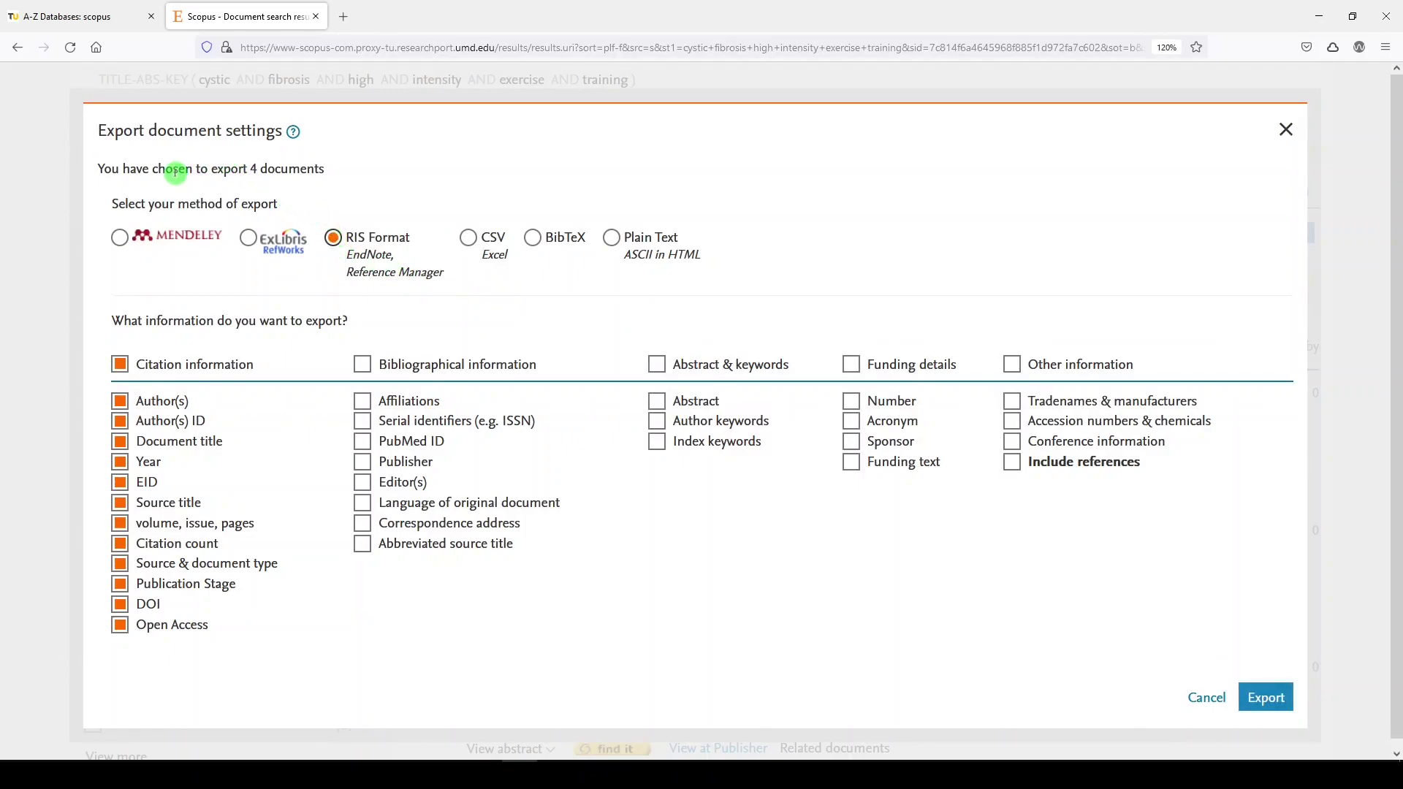
left_click_drag(173, 170, 362, 182)
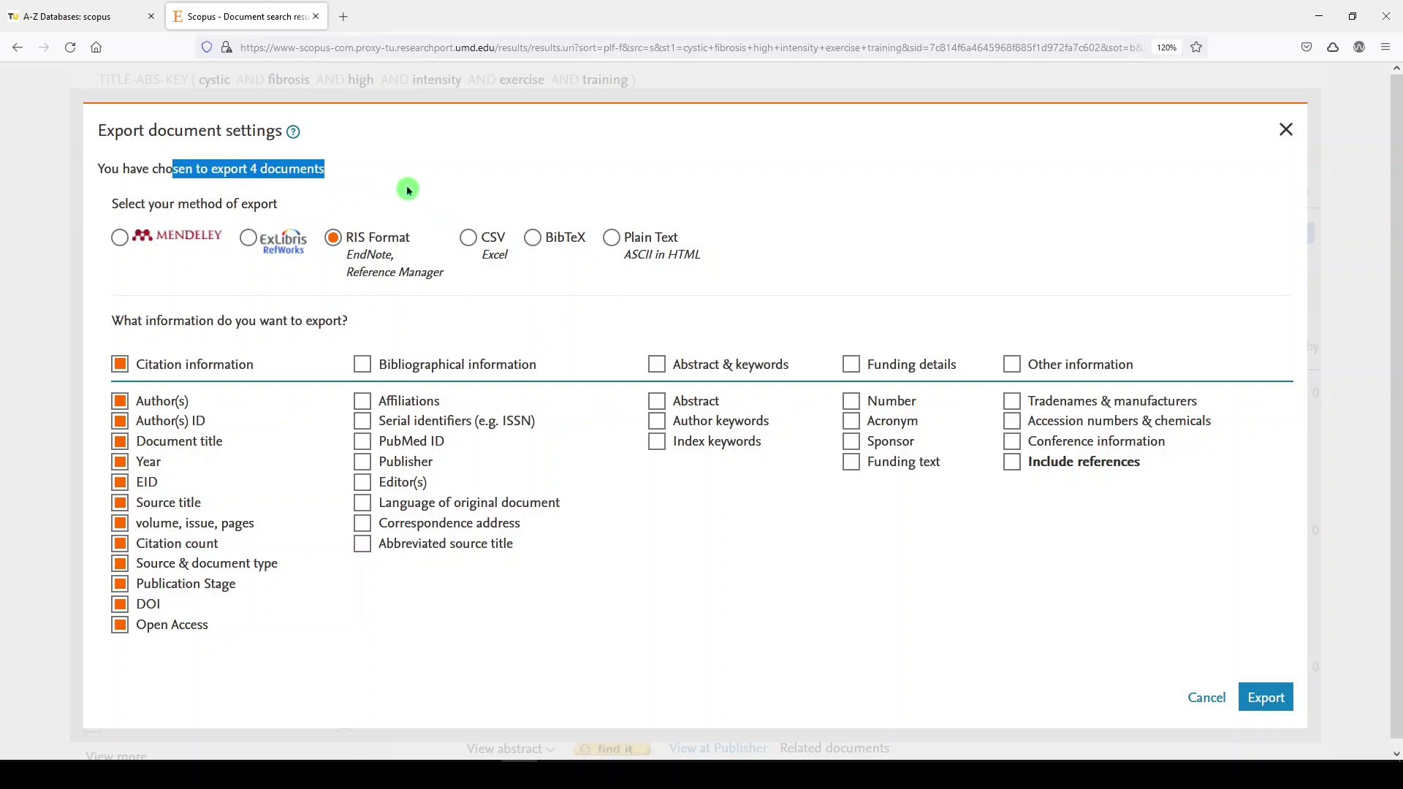
left_click(511, 321)
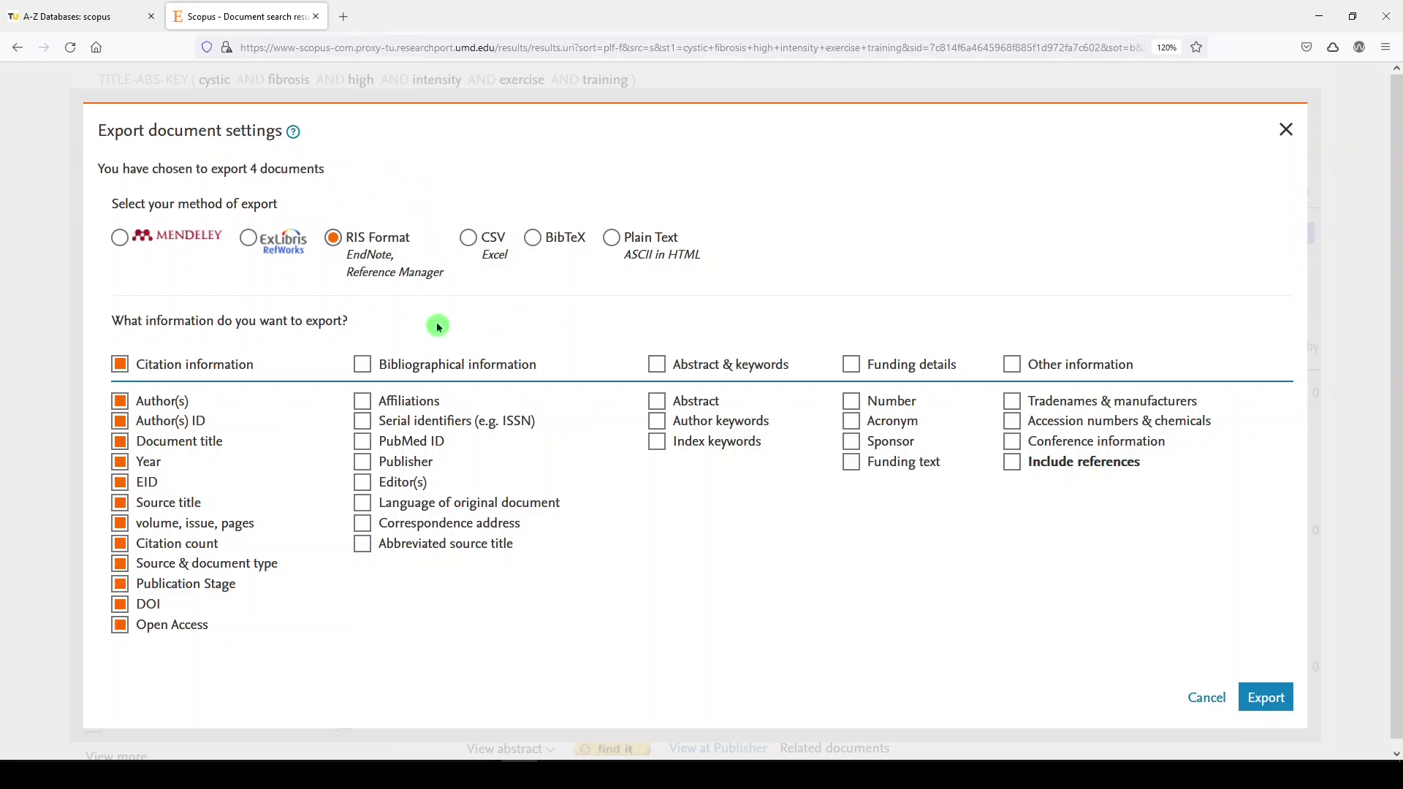
left_click(360, 366)
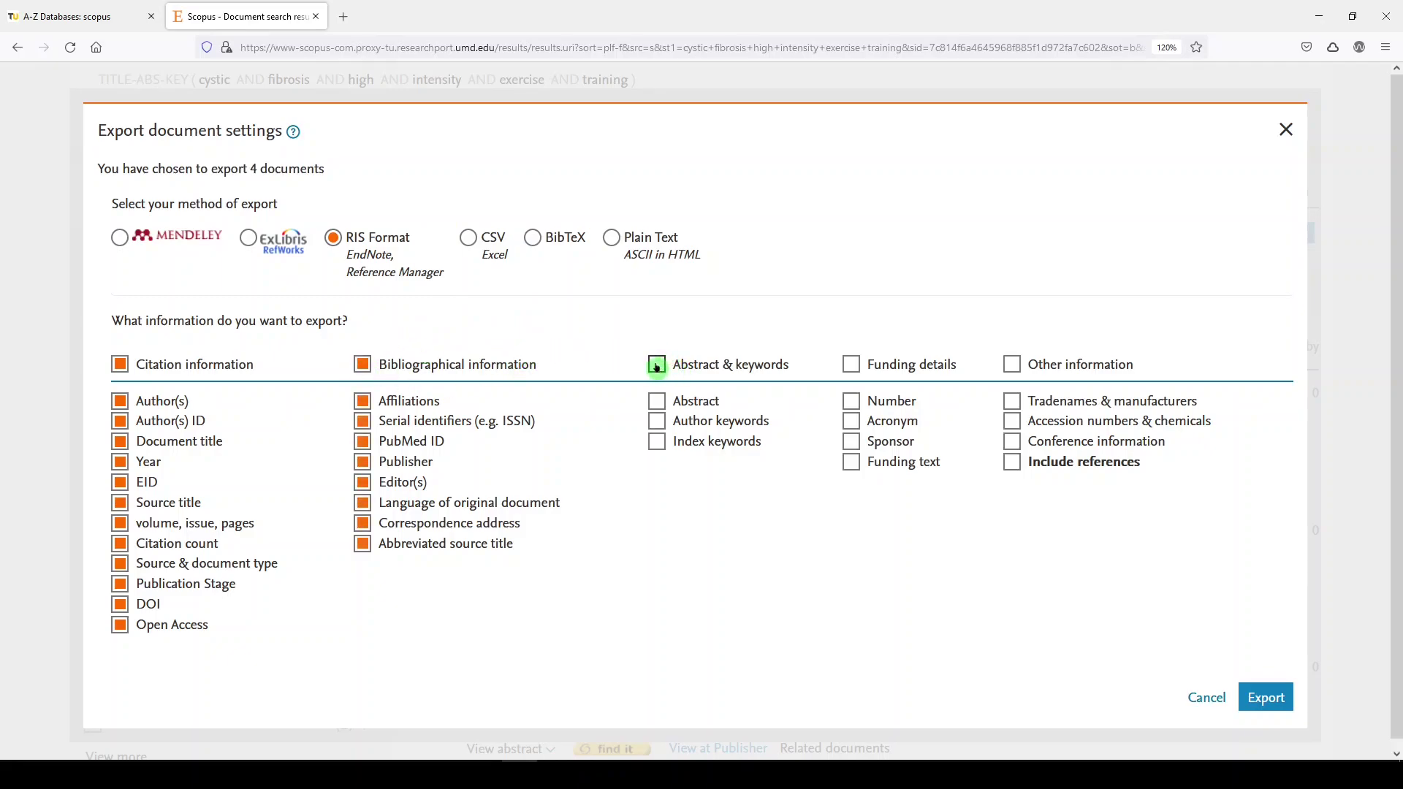
left_click(657, 366)
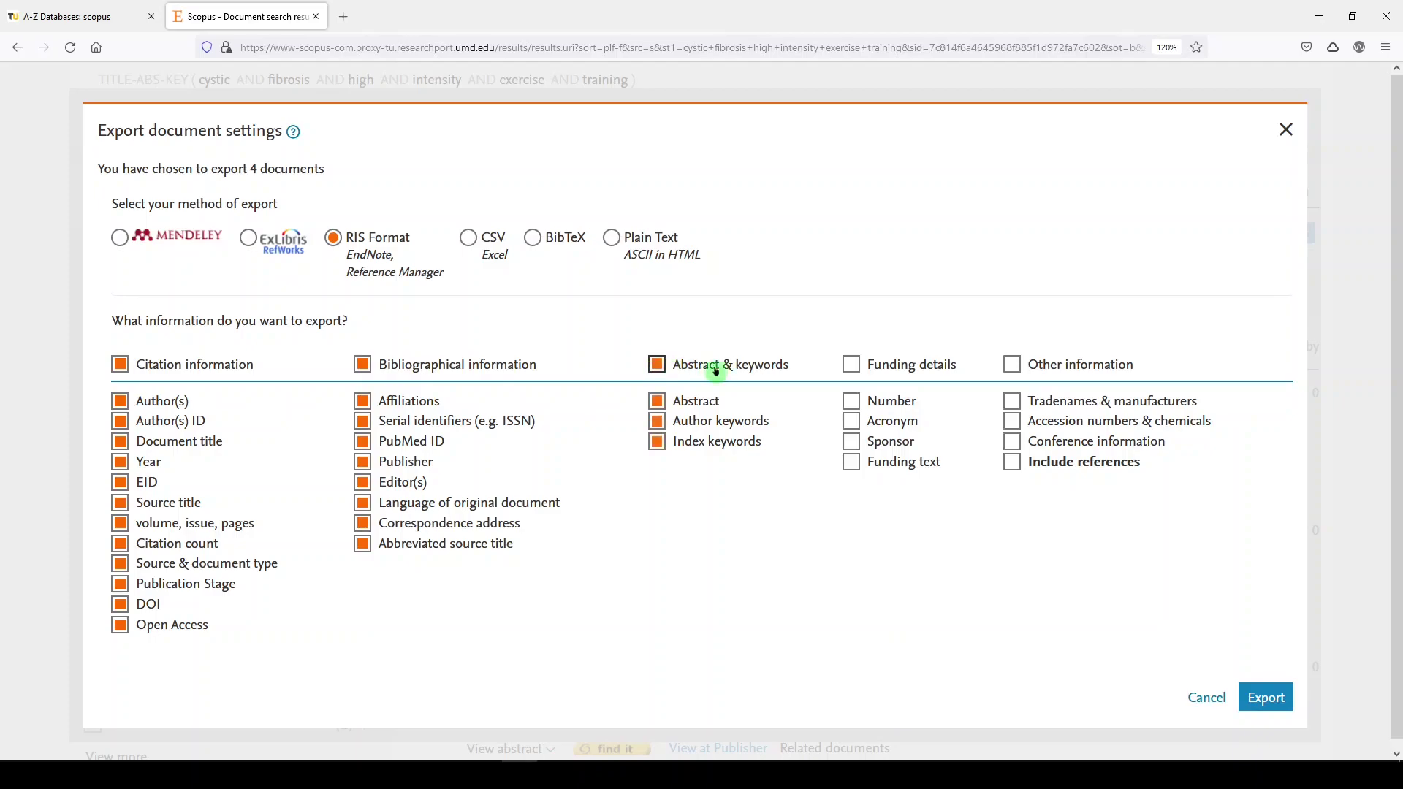
left_click(853, 366)
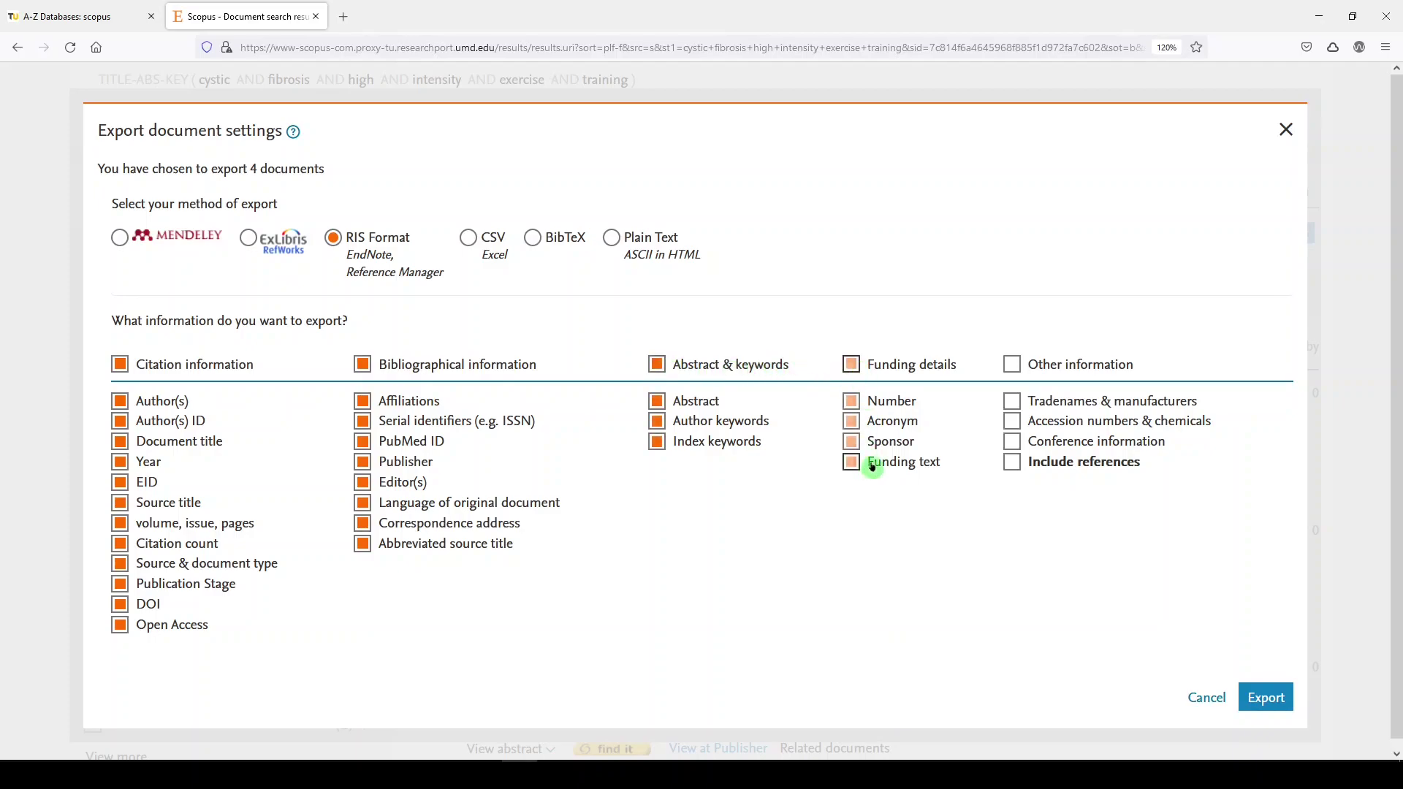
left_click(1014, 367)
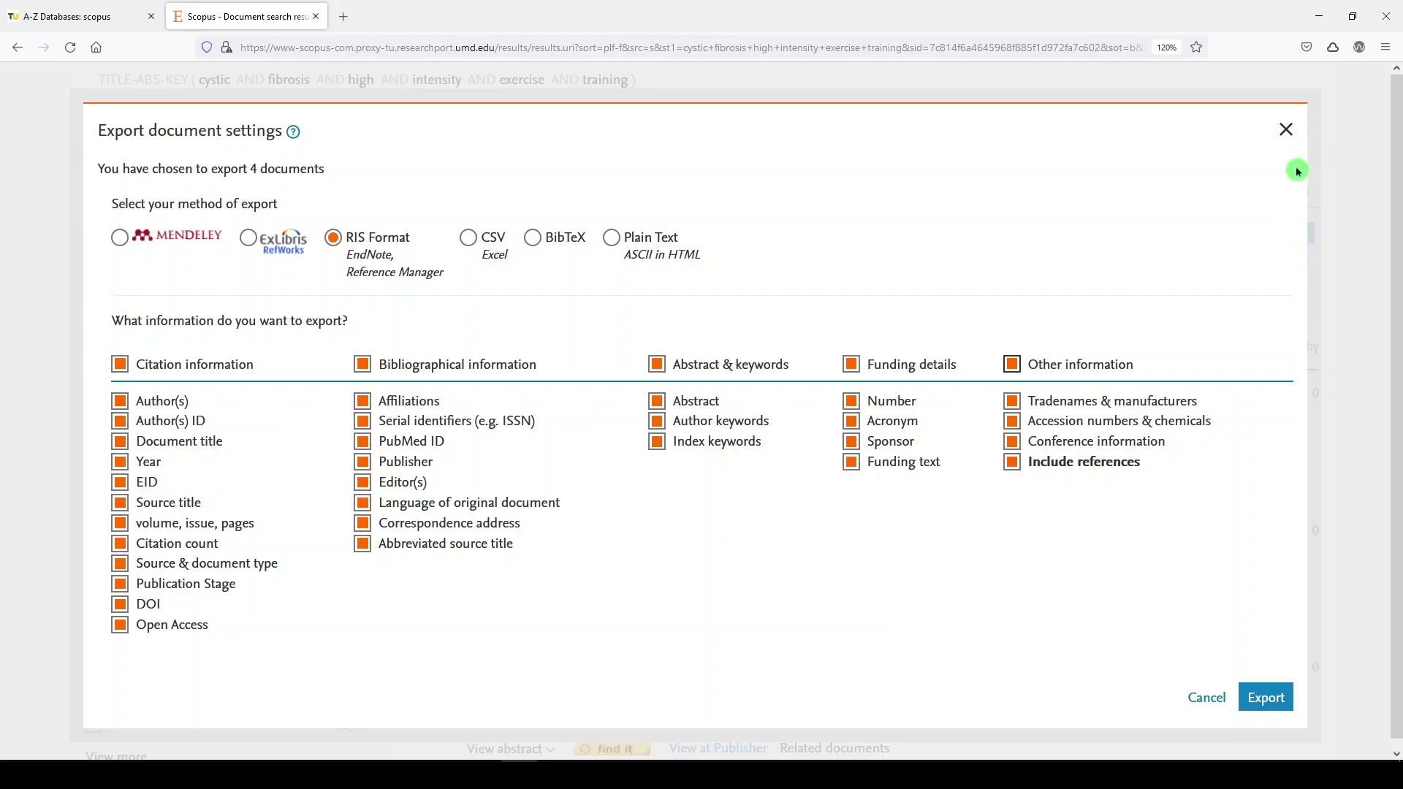
left_click(1286, 130)
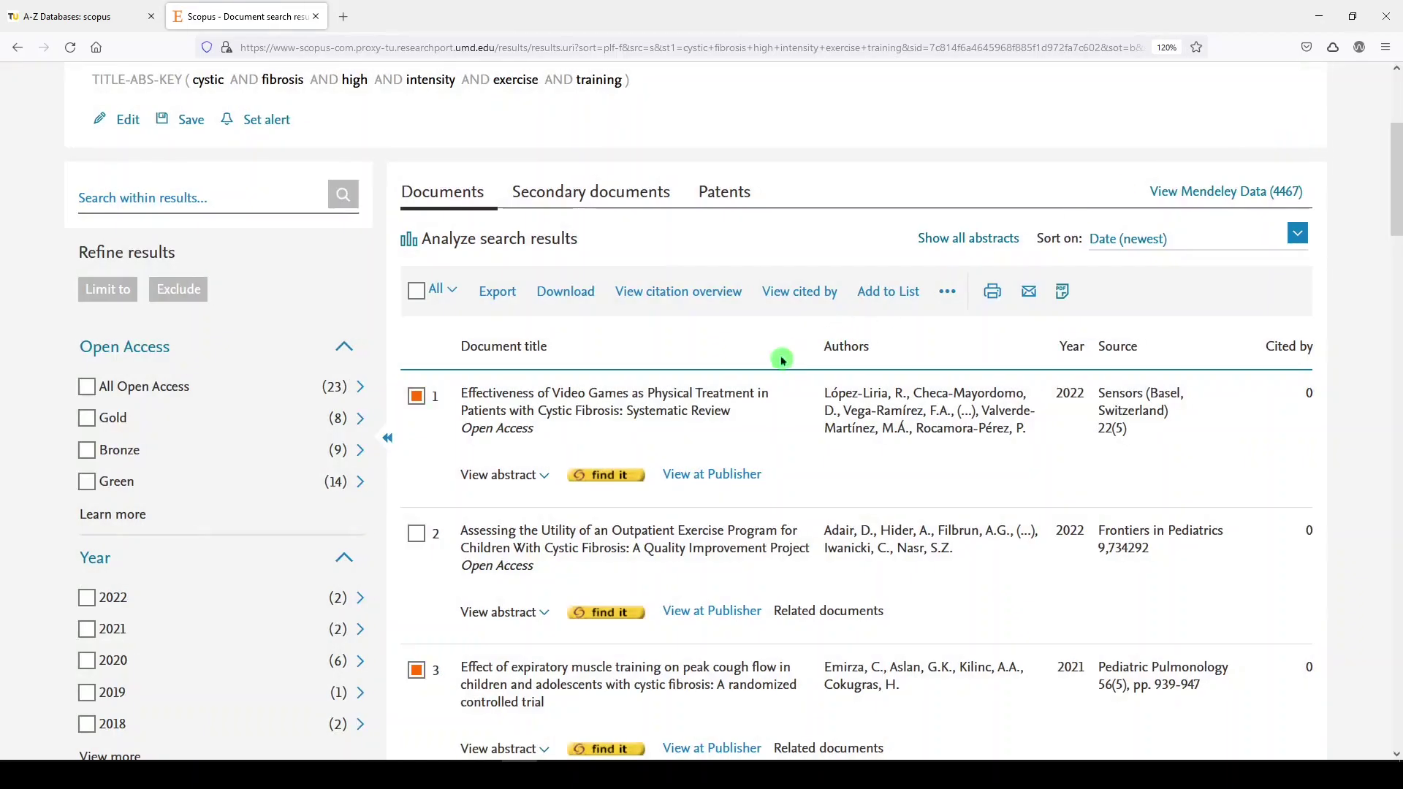
Untick results 1, 3, 5 and 7 to clear the selection
left_click(417, 396)
scroll(422, 402, "down", 3)
left_click(418, 491)
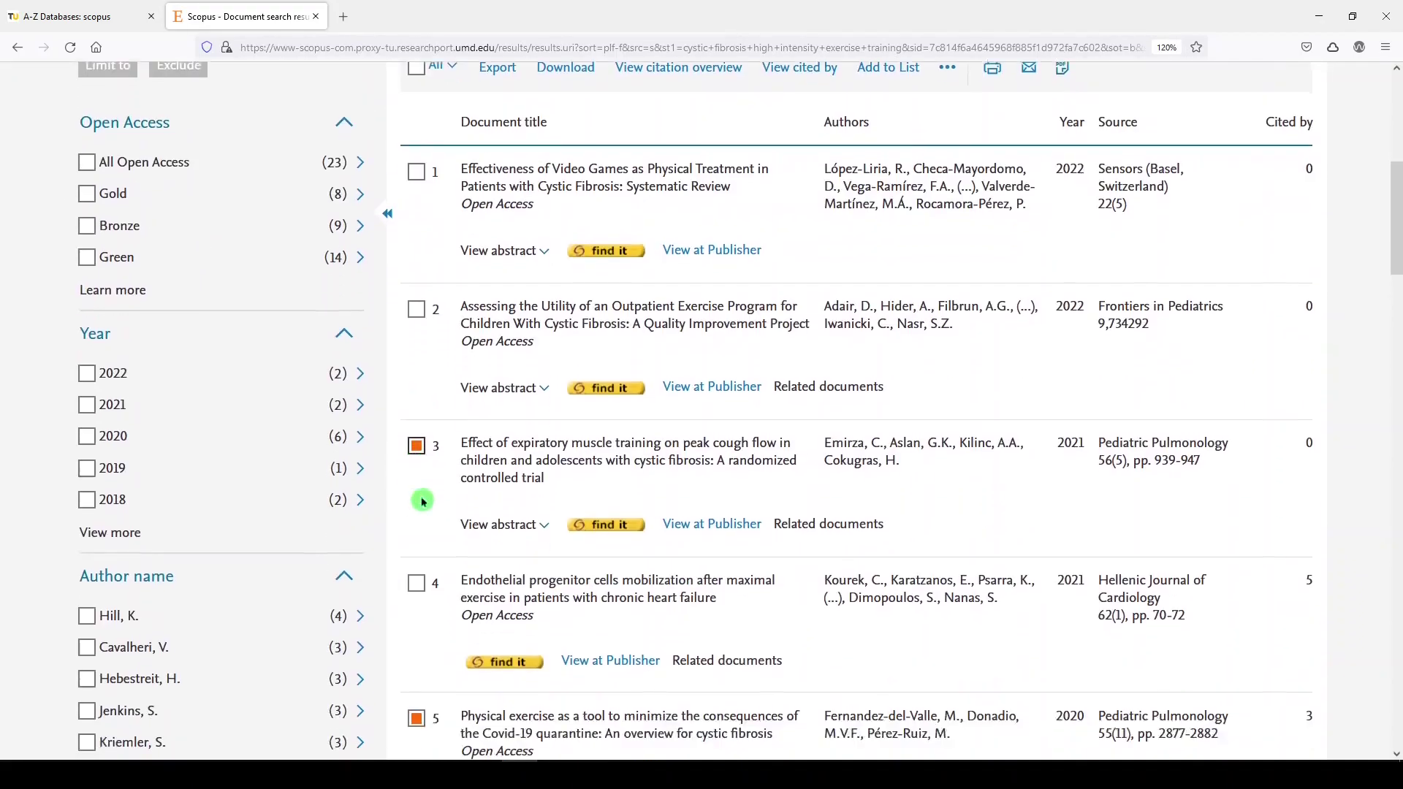
scroll(419, 497, "down", 4)
left_click(418, 484)
scroll(418, 497, "down", 3)
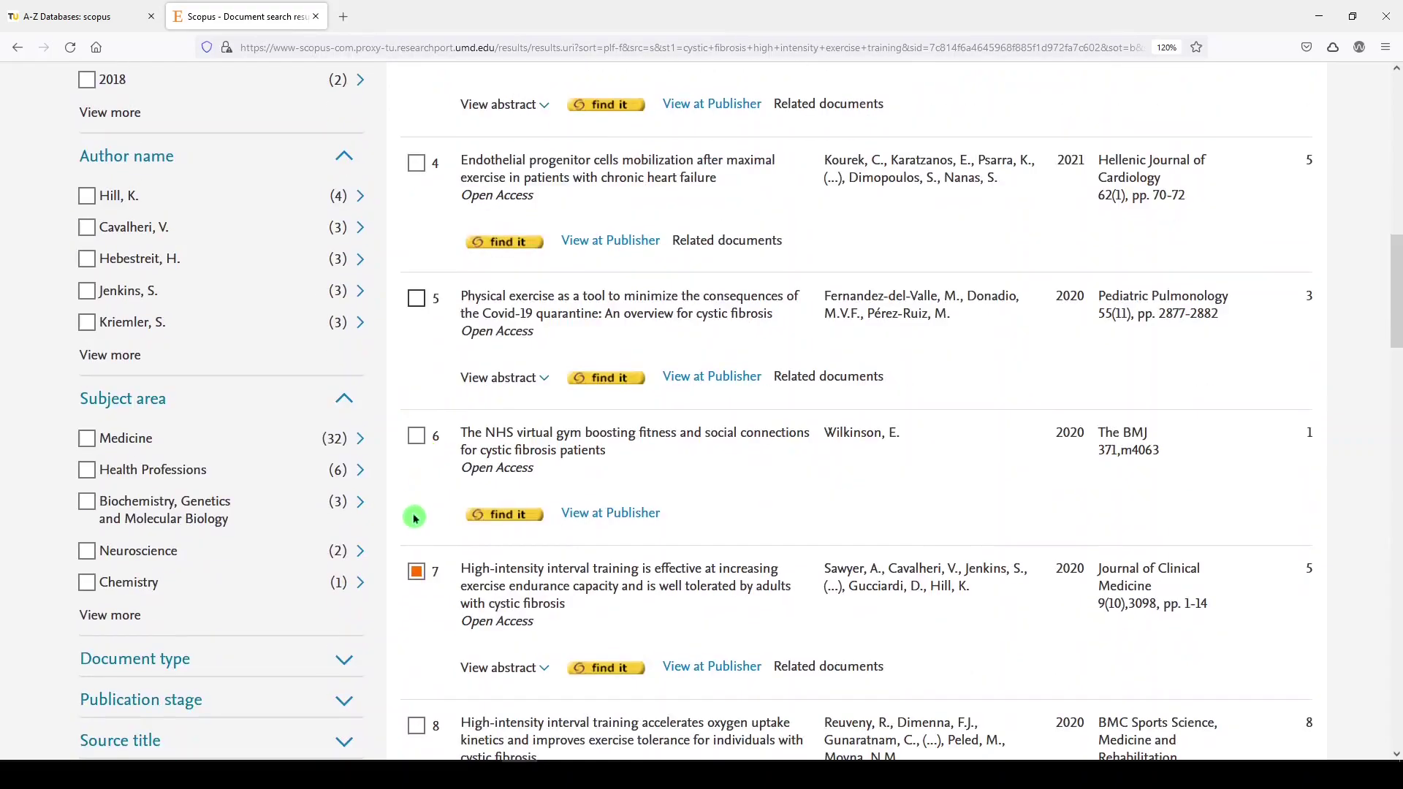
left_click(416, 573)
scroll(465, 567, "down", 4)
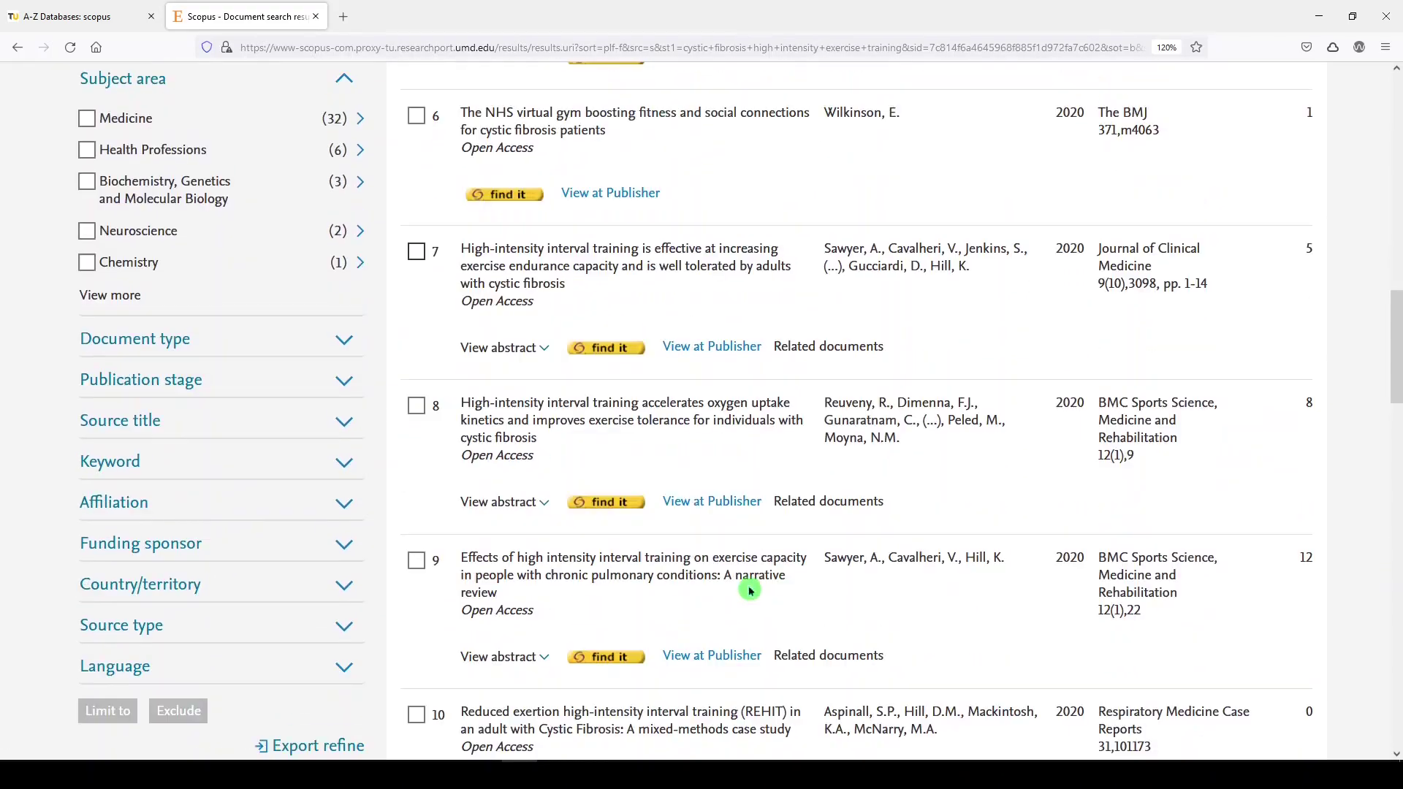
scroll(627, 605, "up", 15)
Select all 34 results and choose RIS Format in the export settings
left_click(420, 484)
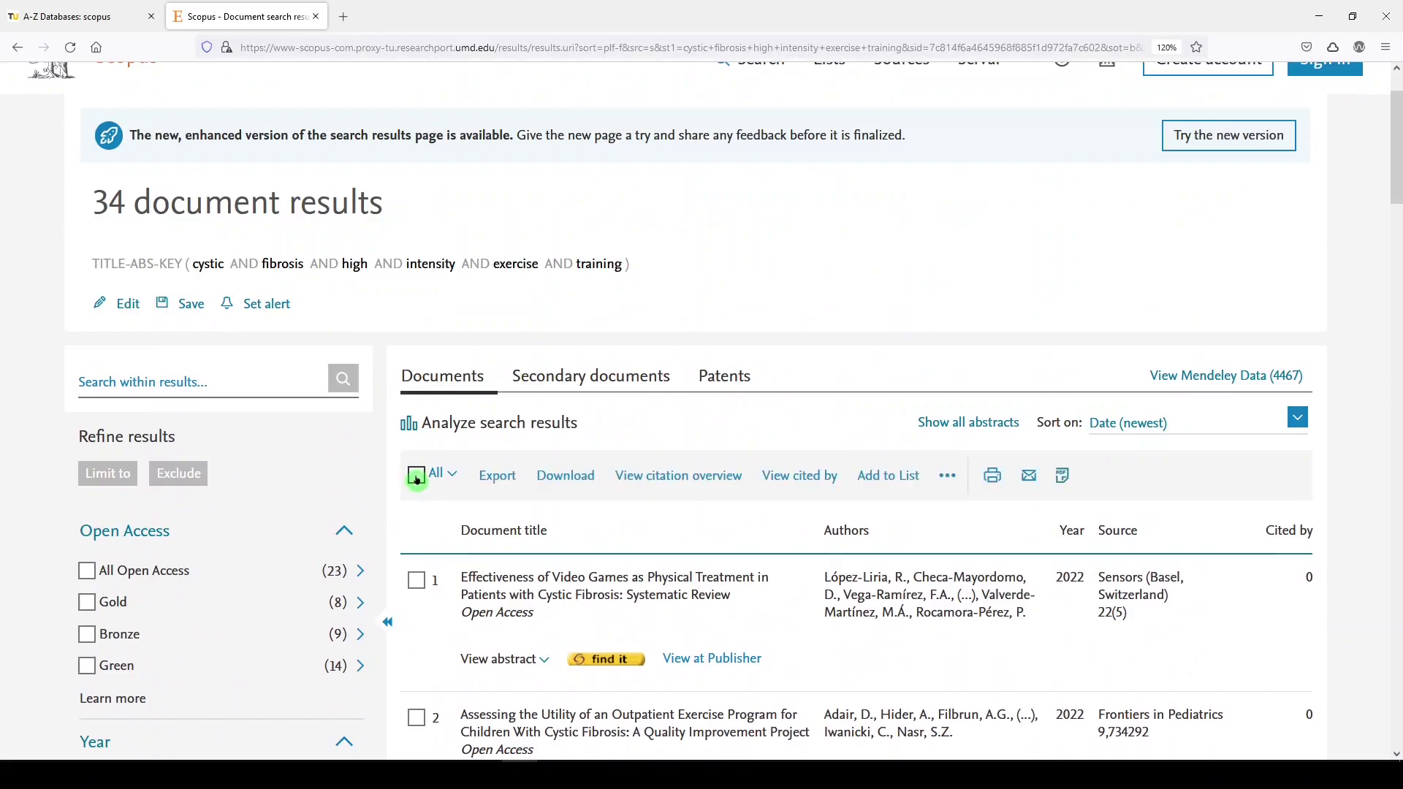
left_click(447, 482)
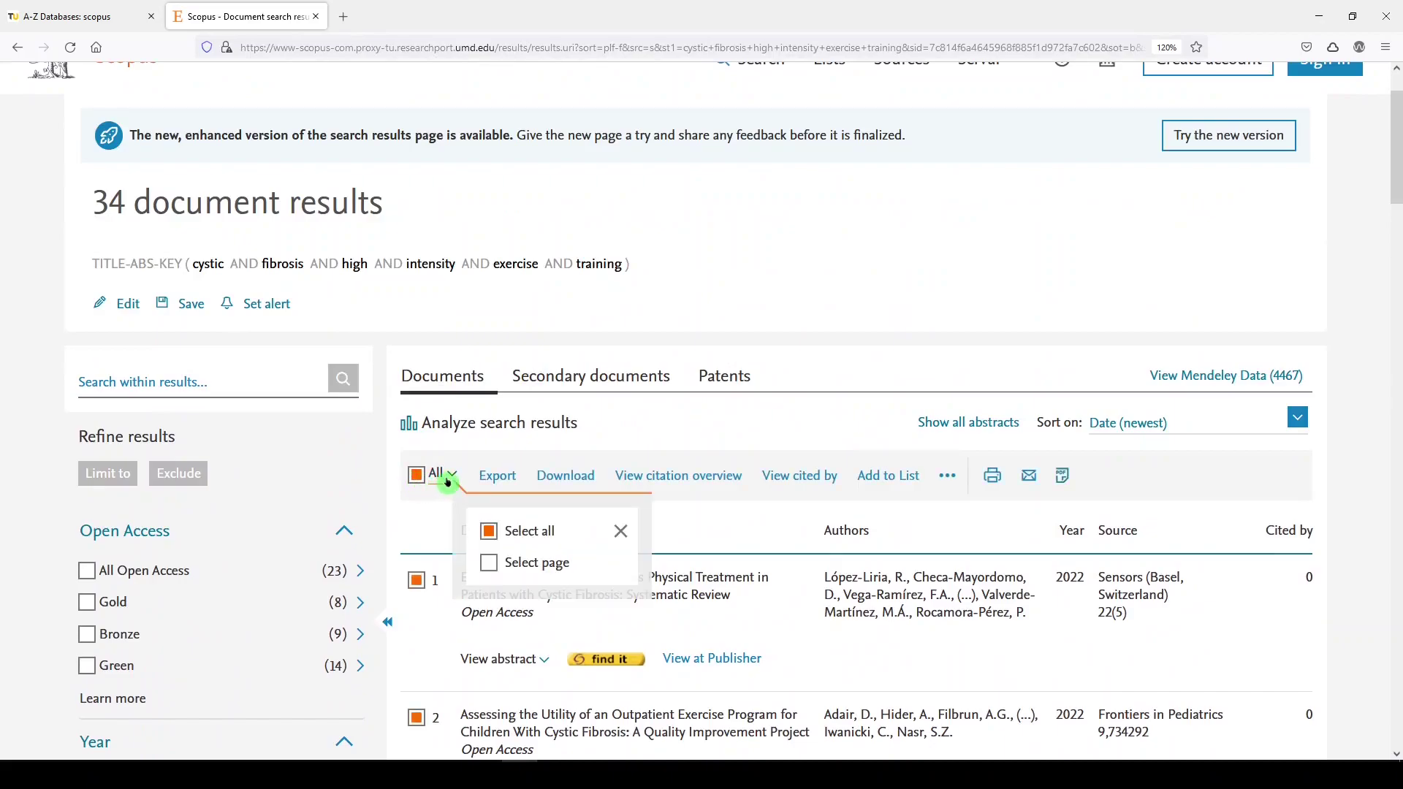
left_click(496, 477)
left_click(333, 237)
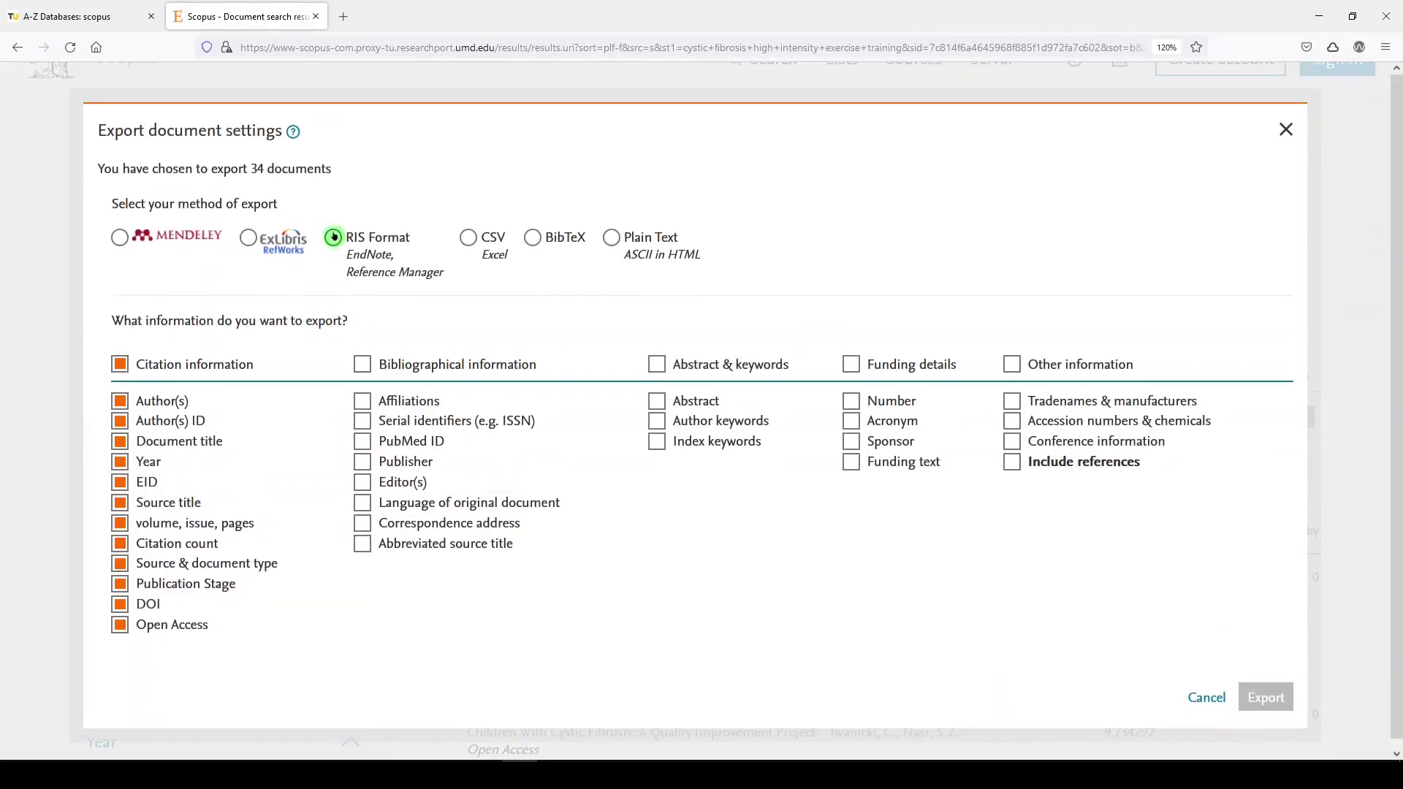
Export with bibliographical, abstract & keywords, funding and other information included to scopus(3).ris
left_click(361, 367)
left_click(662, 369)
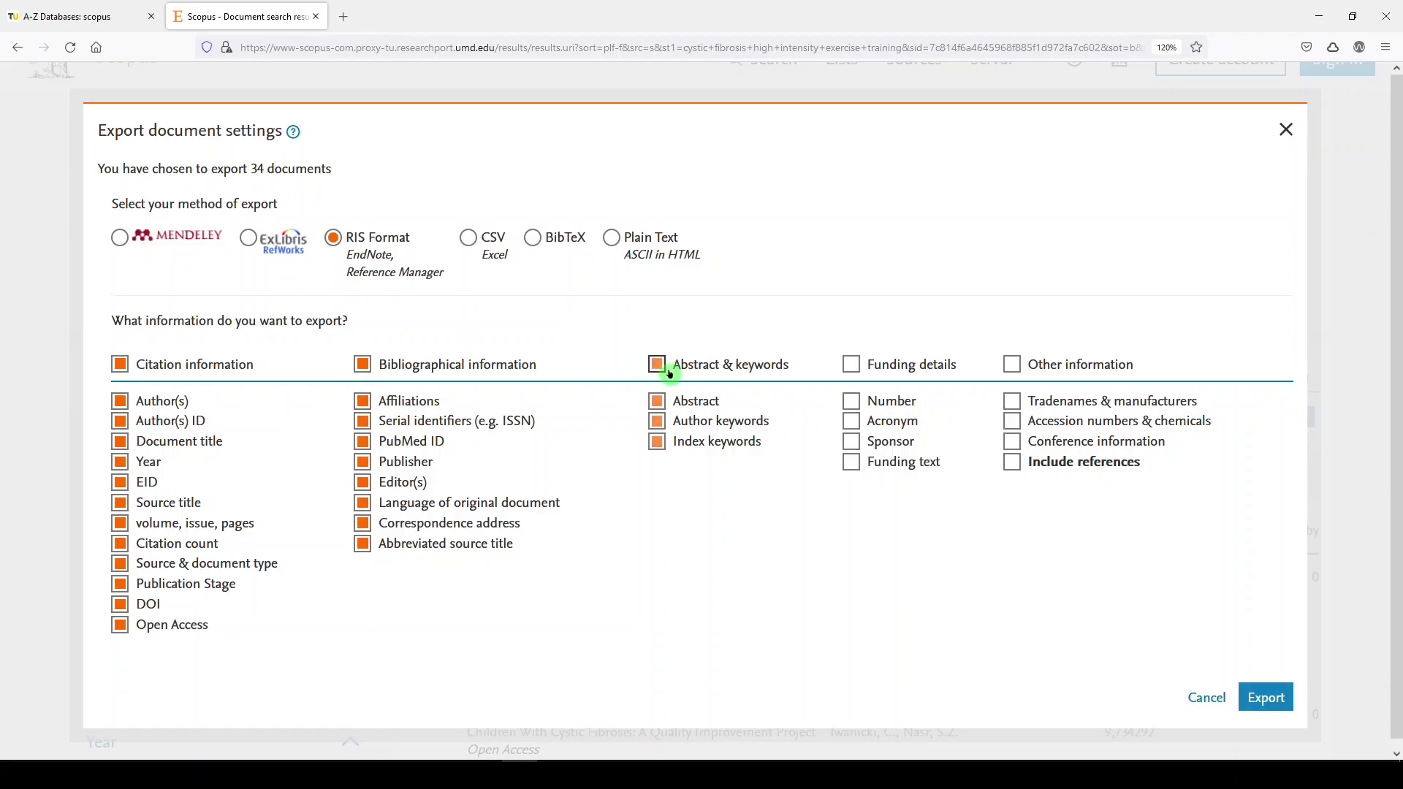
left_click(870, 367)
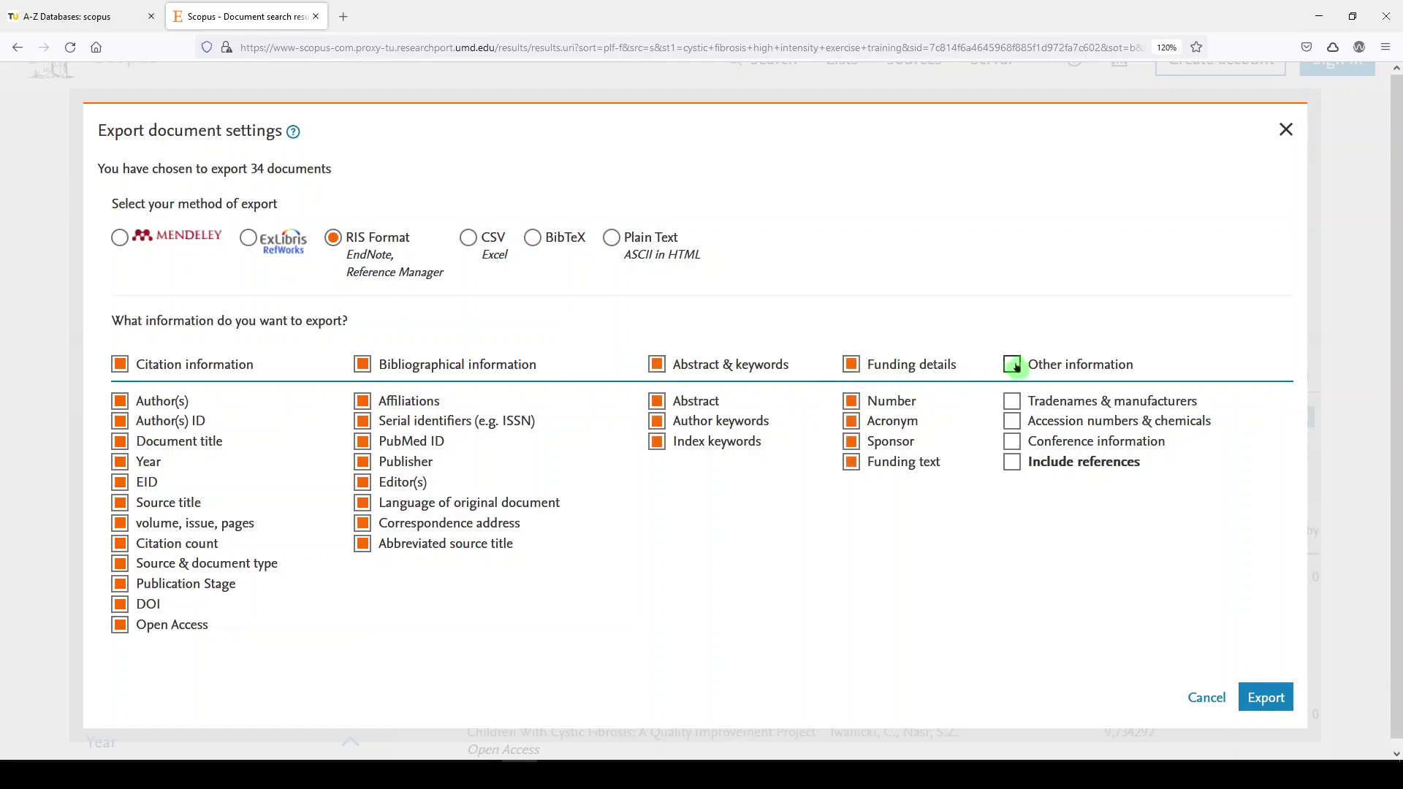
left_click(1014, 365)
left_click(1284, 700)
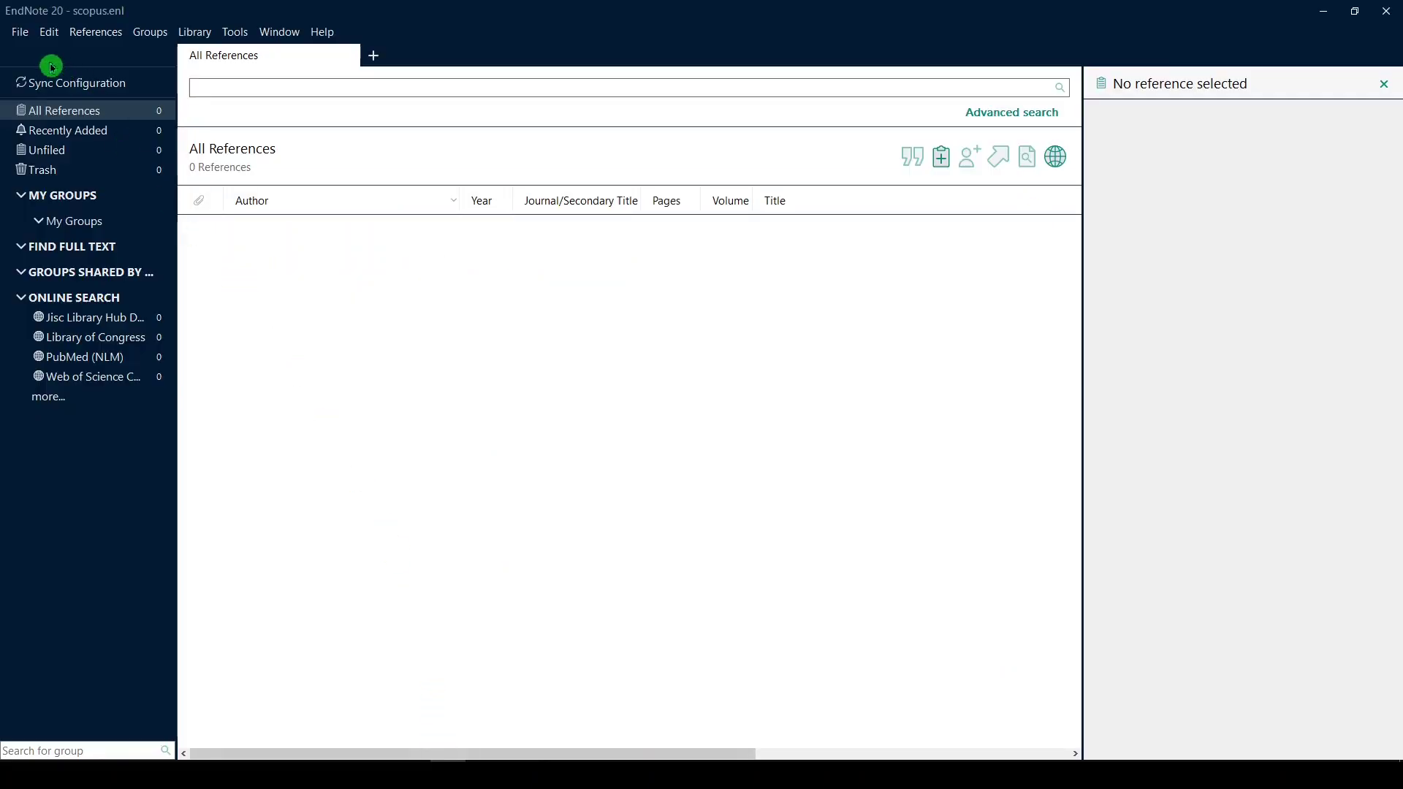
left_click(21, 33)
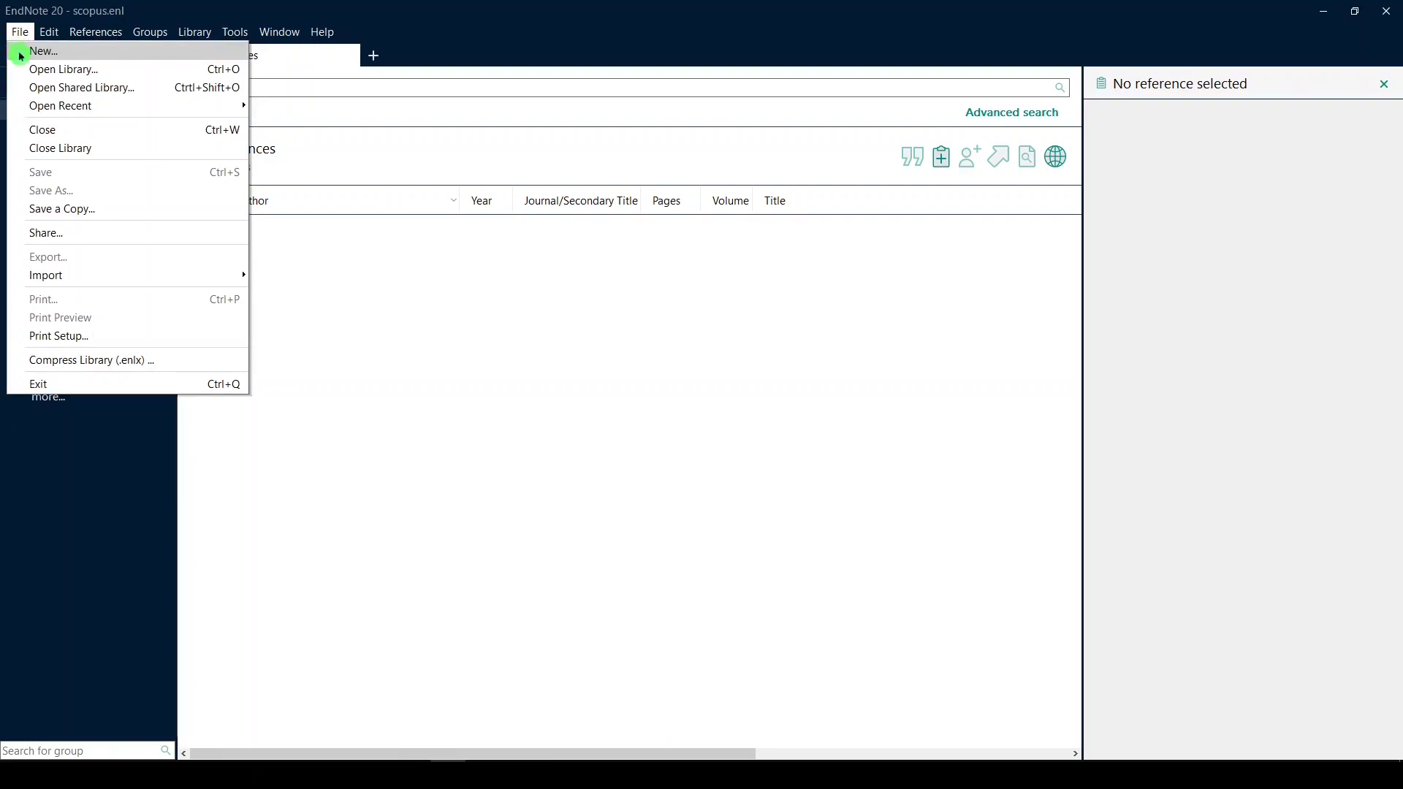
Choose scopus(3).ris from Downloads as the file in EndNote's Import File dialog
mouse_move(85, 285)
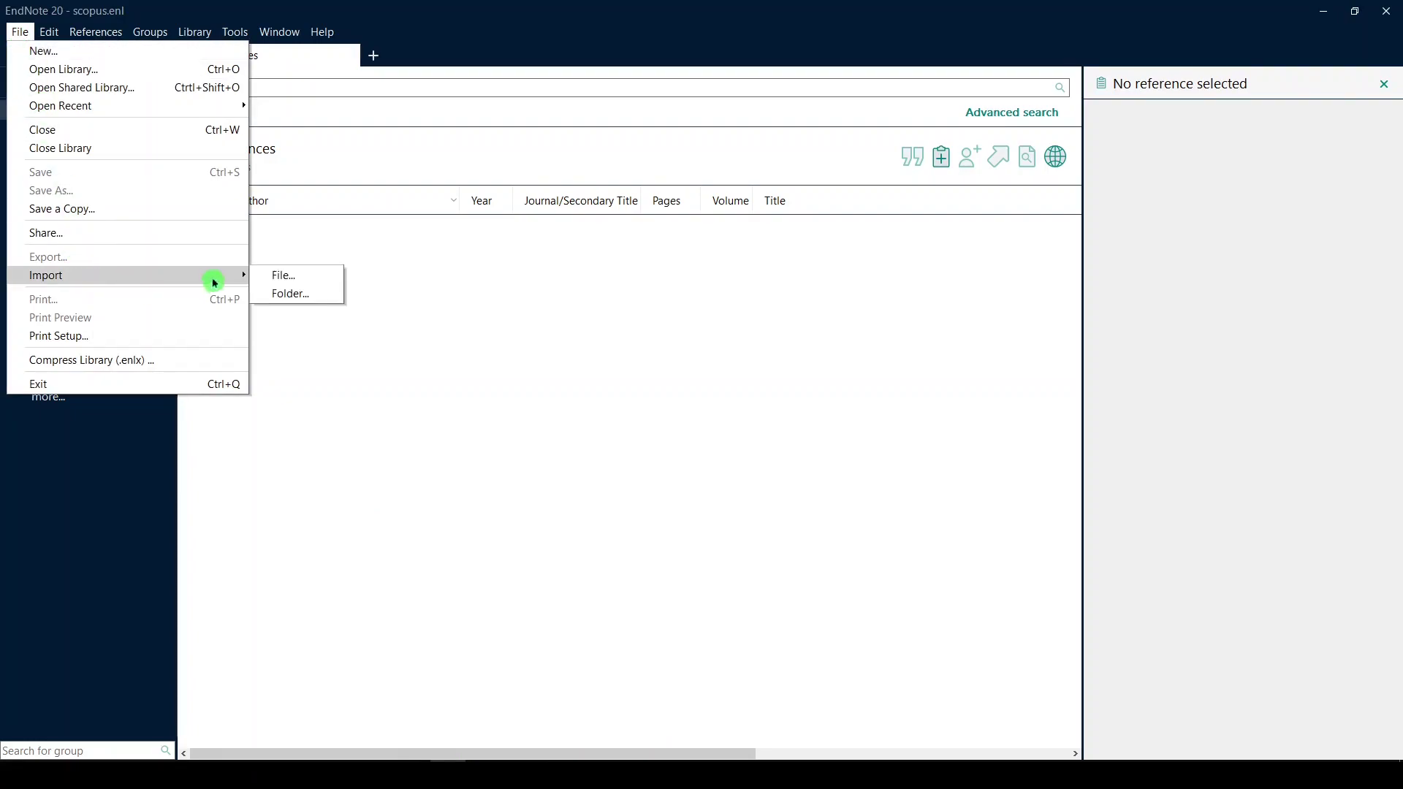
left_click(276, 275)
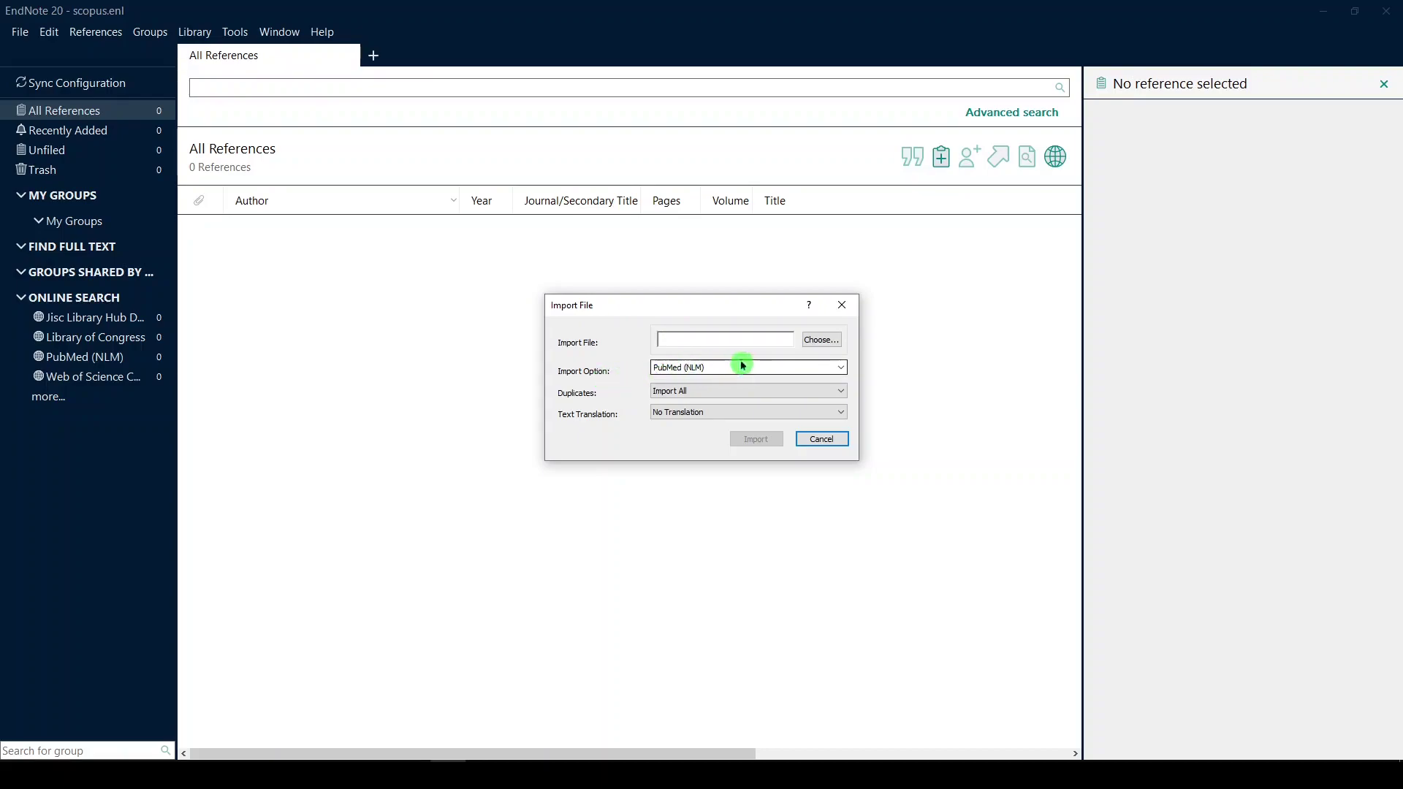
left_click(824, 341)
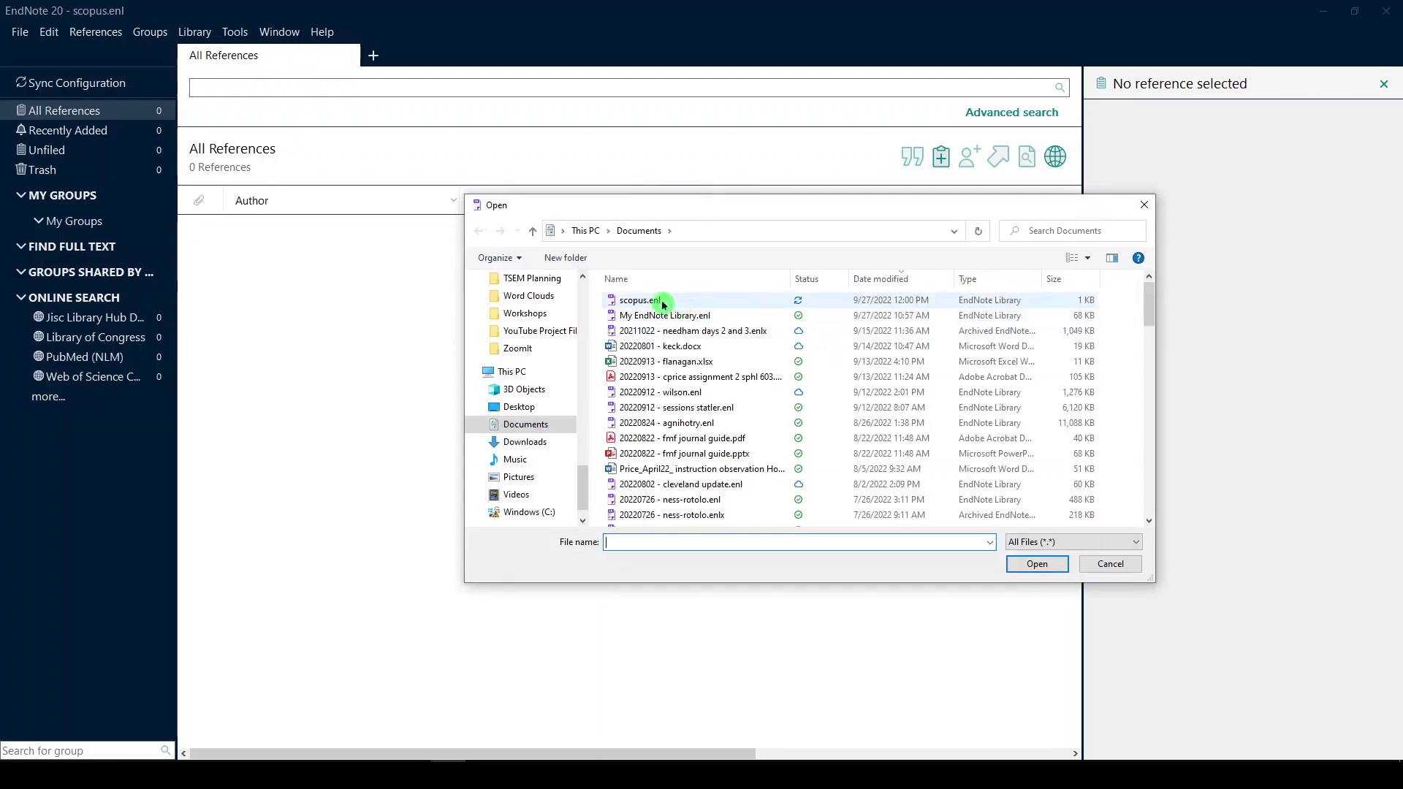
scroll(541, 344, "up", 10)
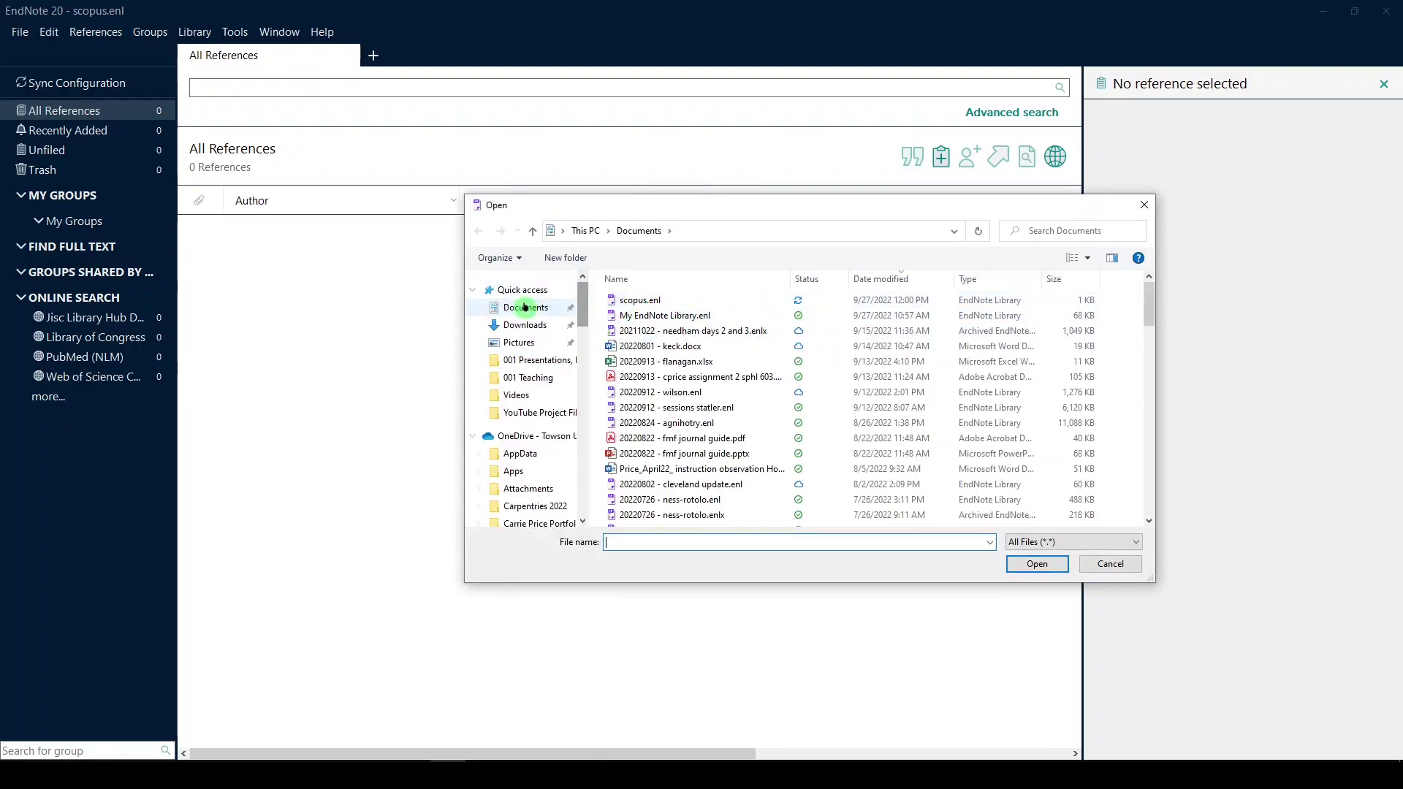
left_click(523, 326)
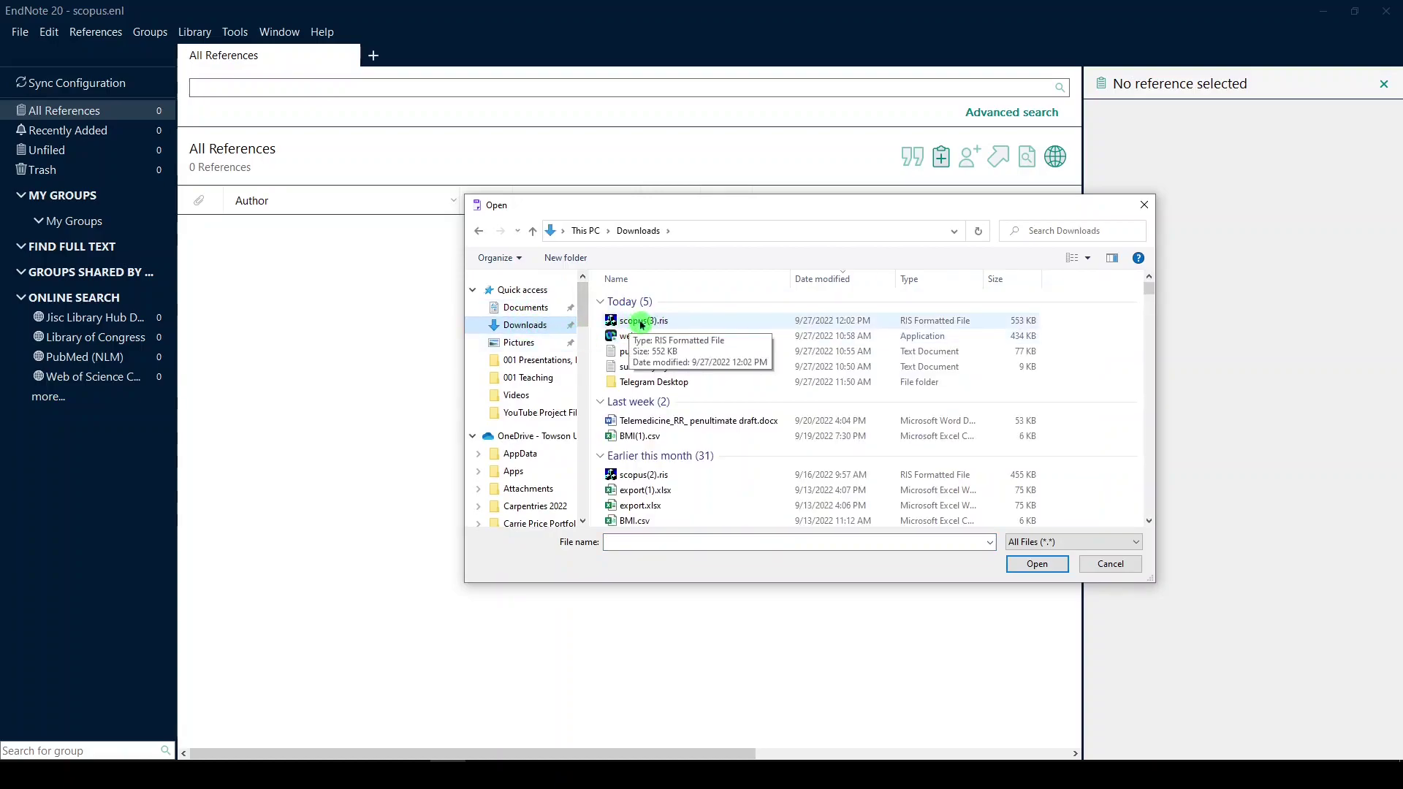
left_click(661, 326)
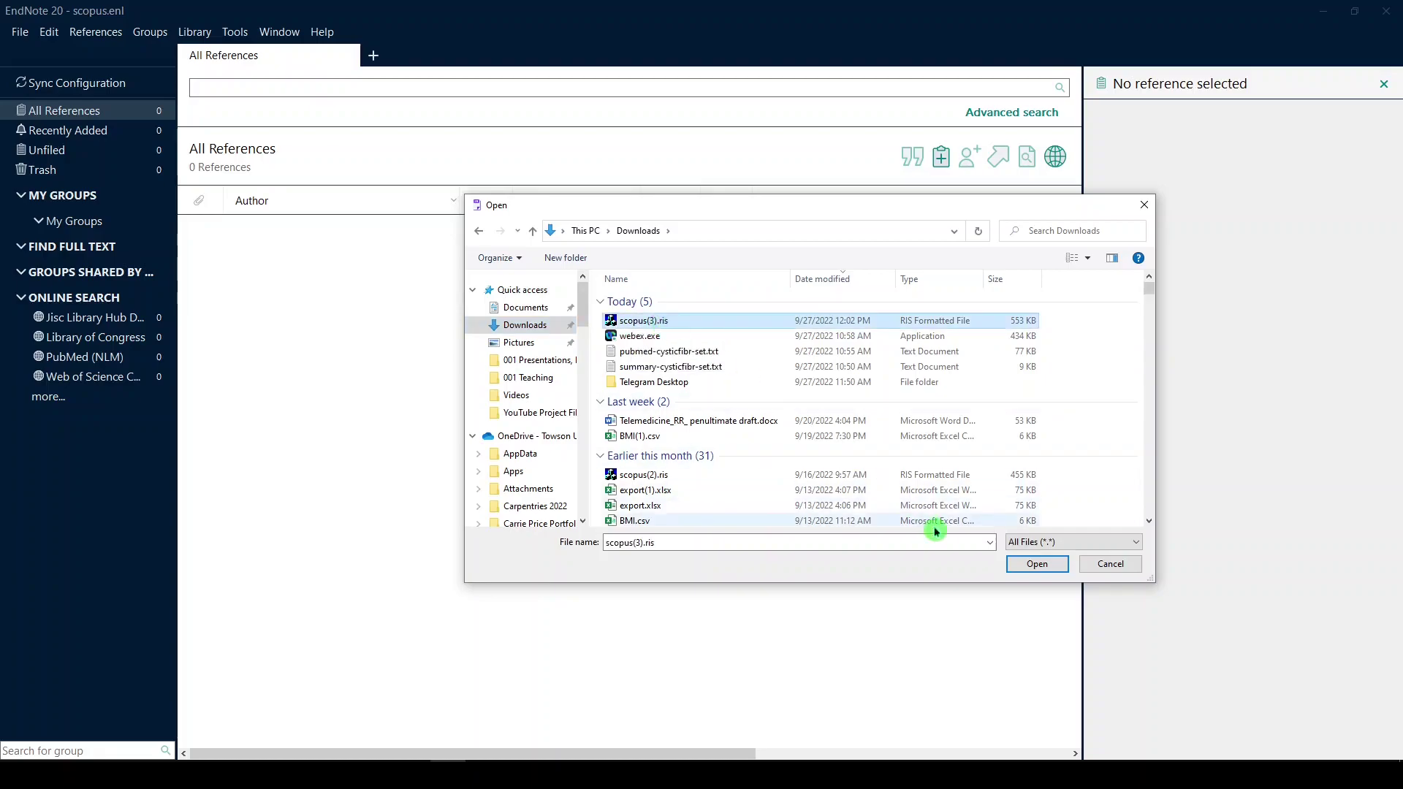
left_click(1031, 564)
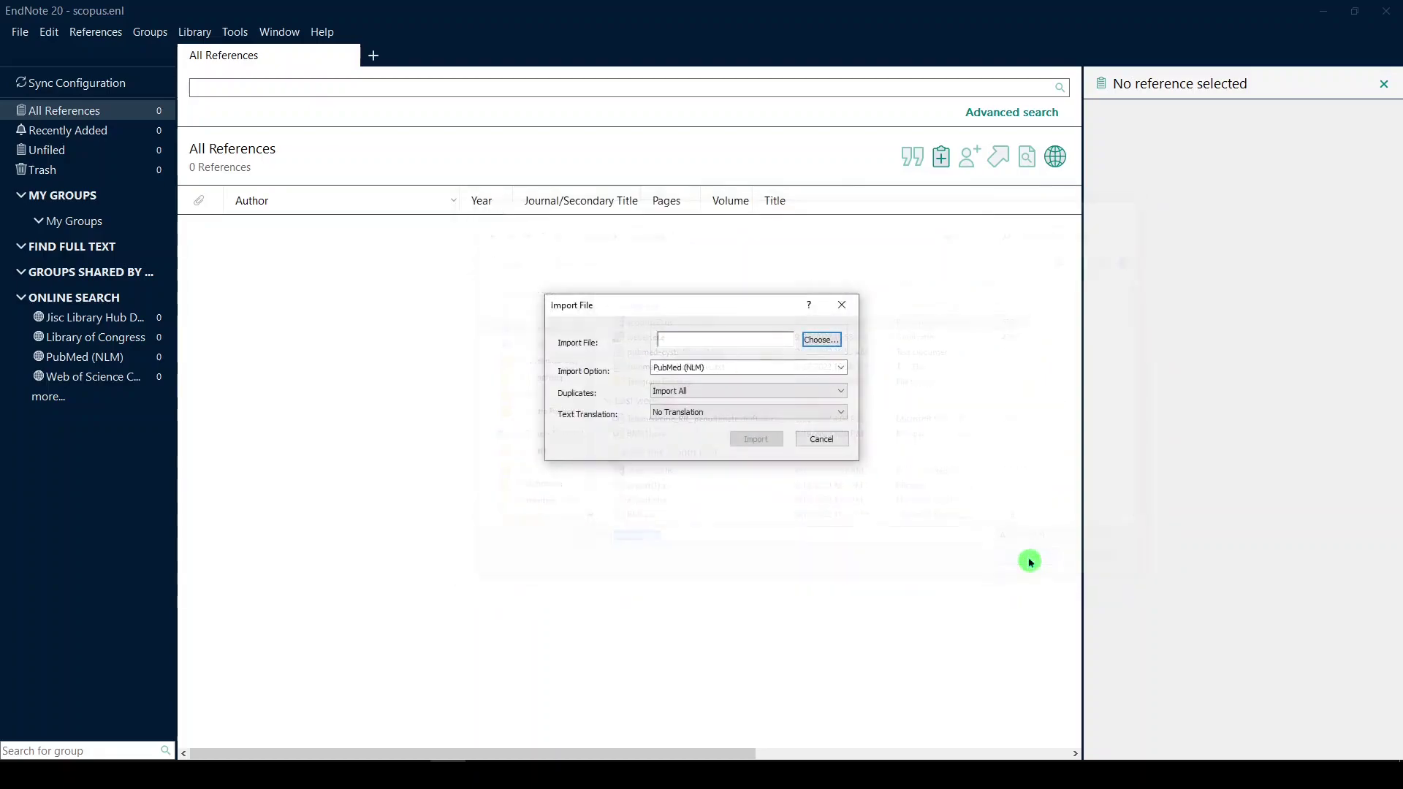
Import scopus(3).ris using the Reference Manager (RIS) option, adding 34 references
left_click(733, 369)
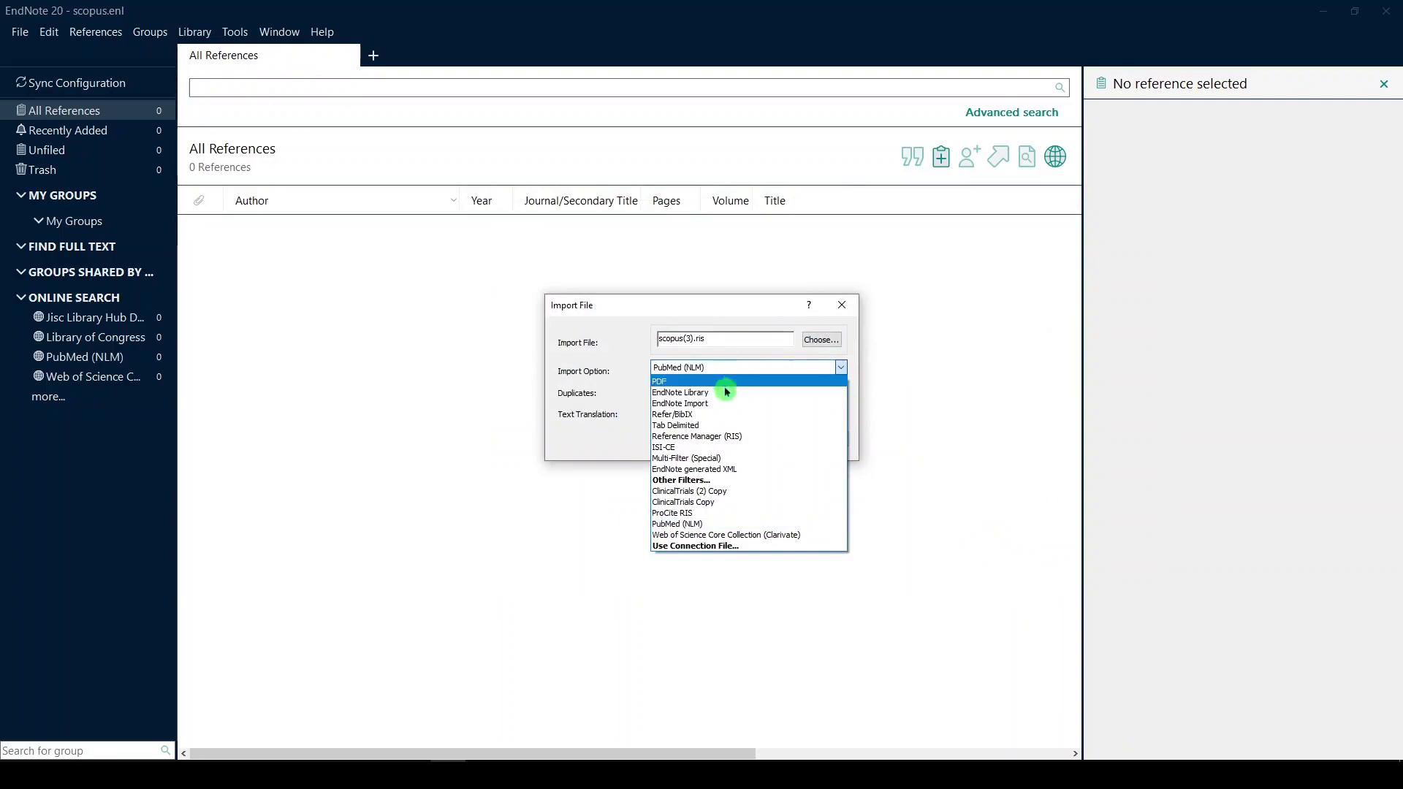
left_click(712, 437)
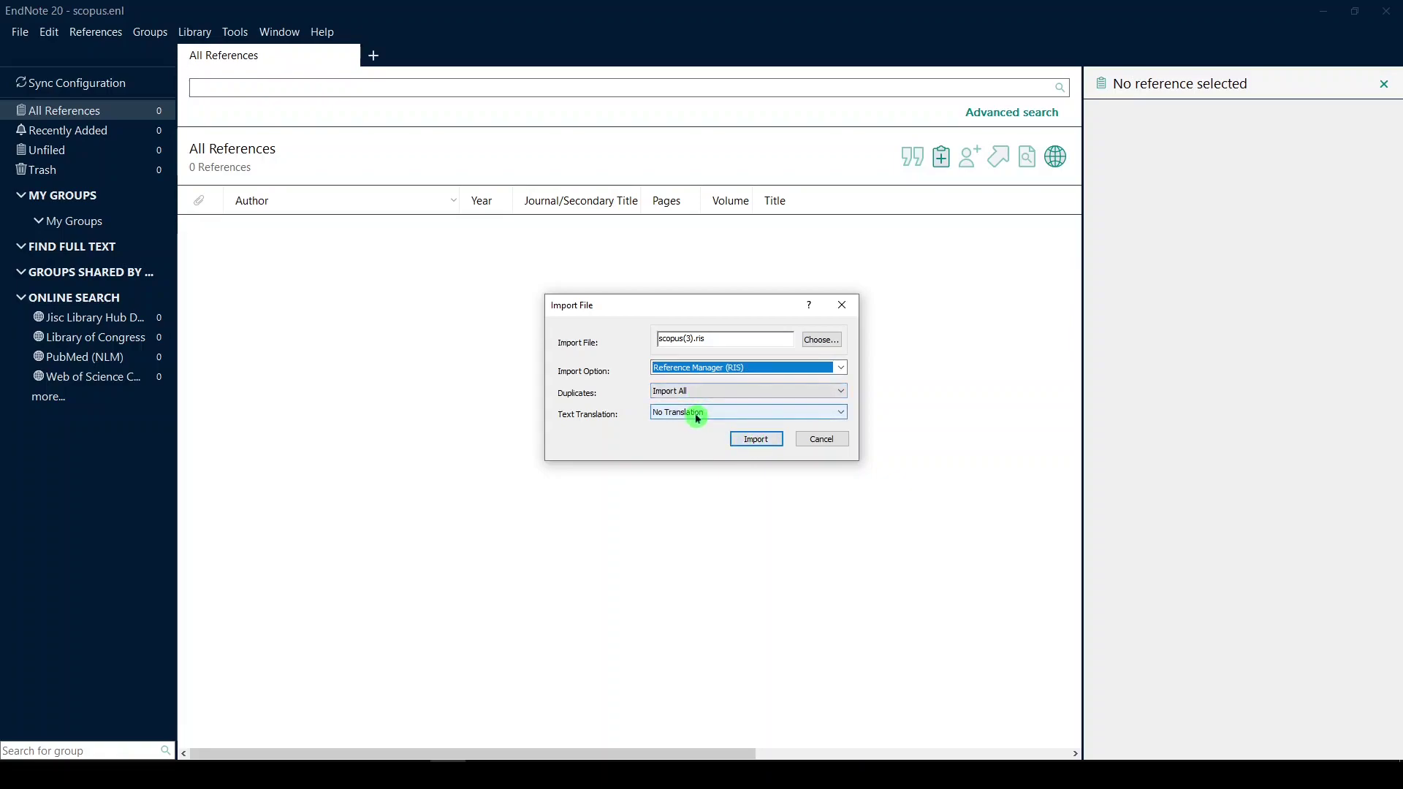
left_click(758, 441)
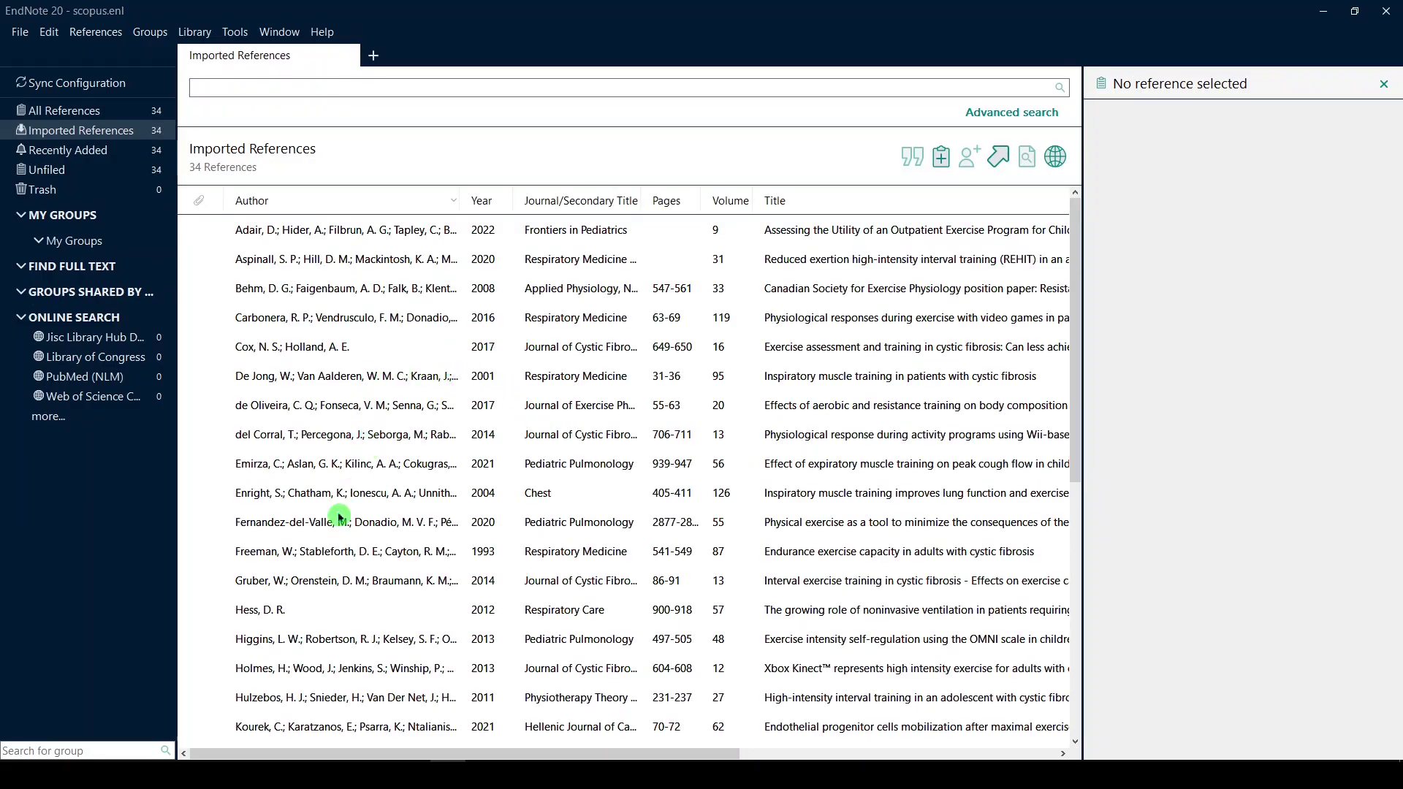
Read the 2020 Pediatric Pulmonology reference's abstract, then close its details panel
left_click(340, 518)
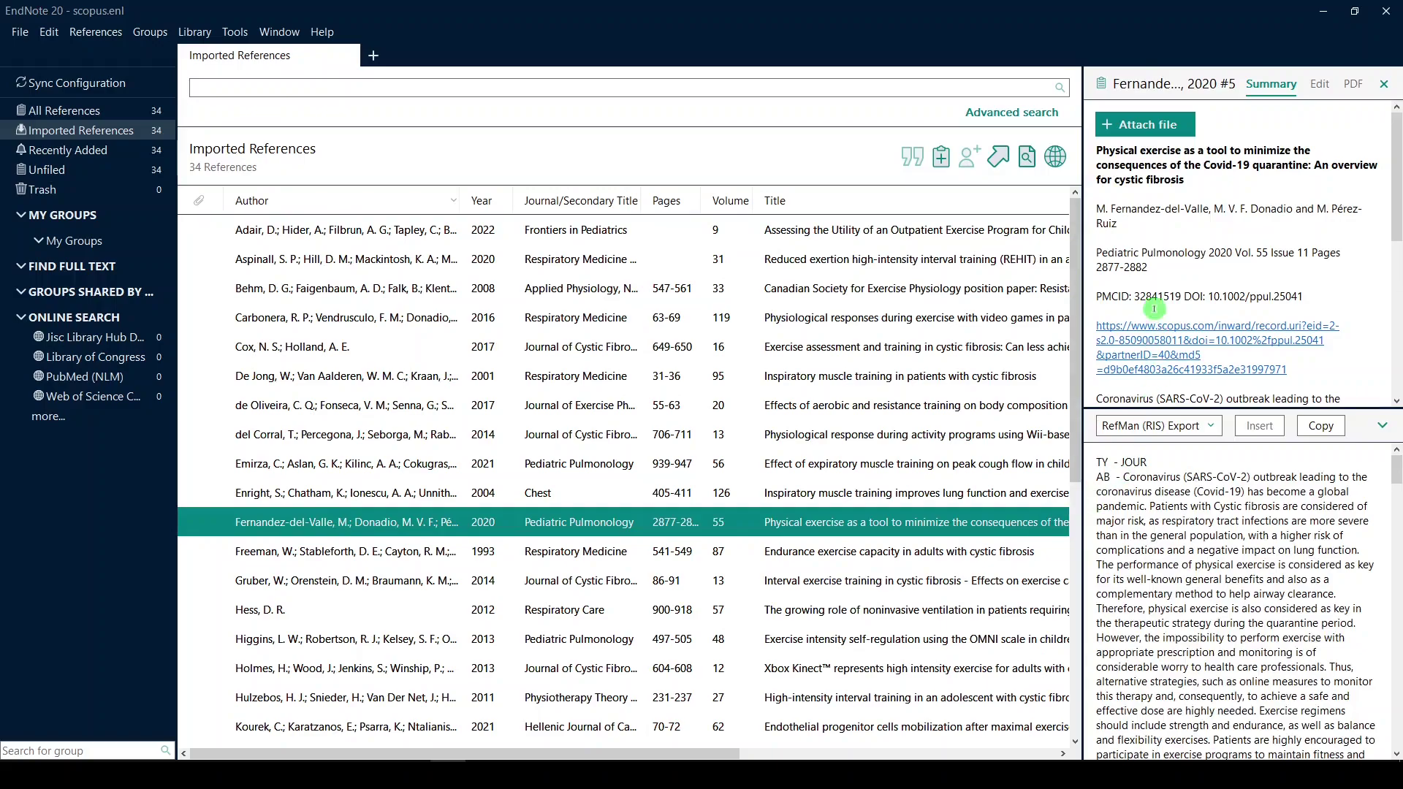
scroll(1153, 309, "down", 5)
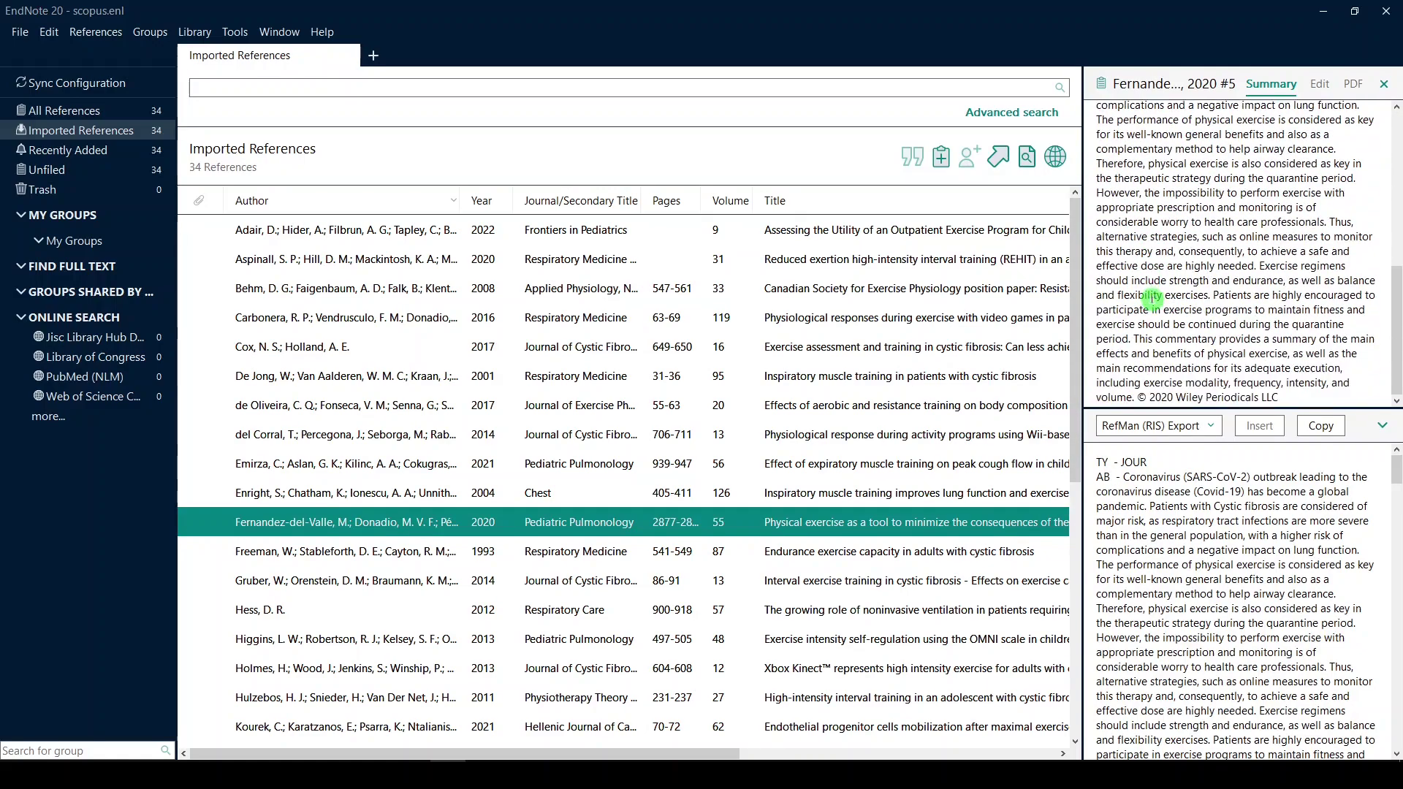
scroll(1153, 301, "up", 5)
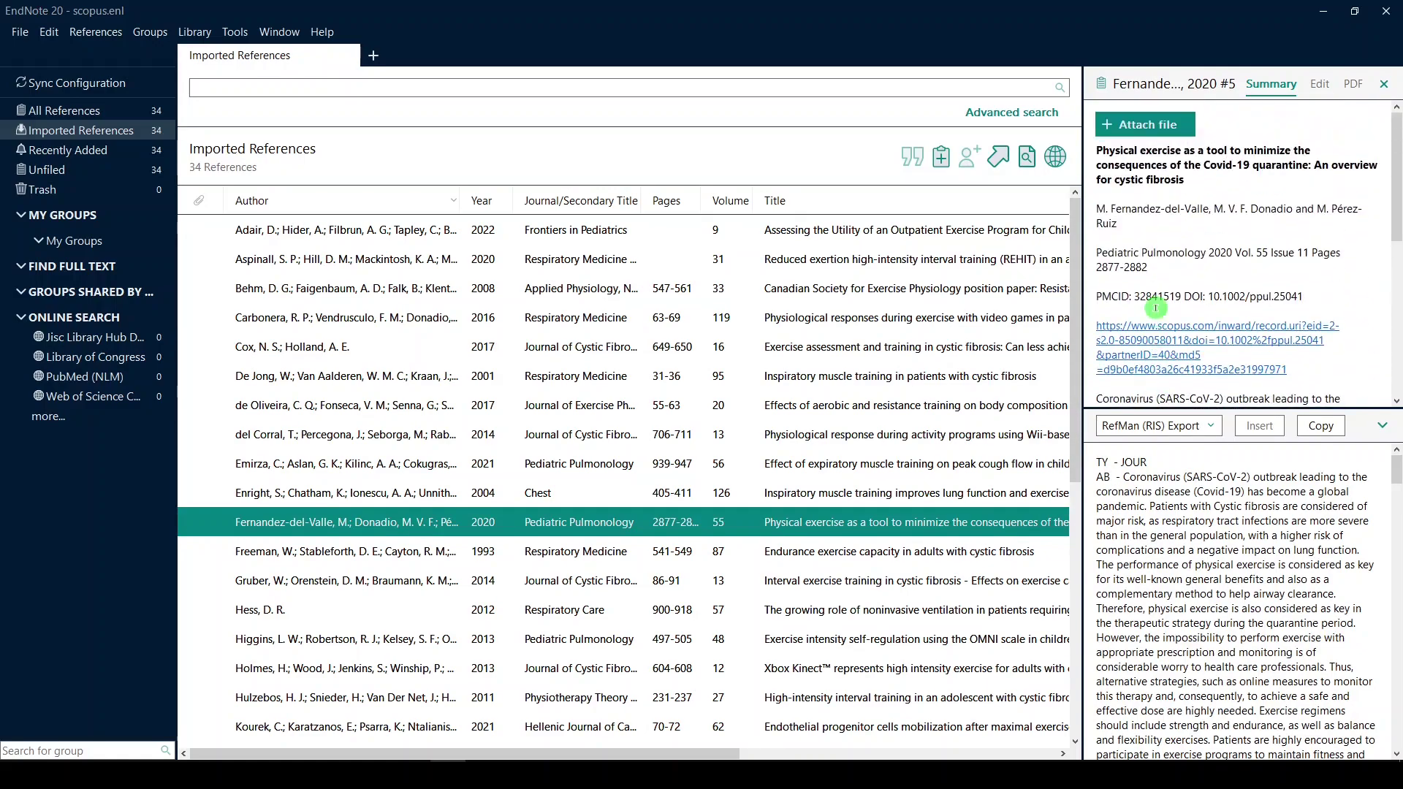
scroll(1155, 307, "down", 5)
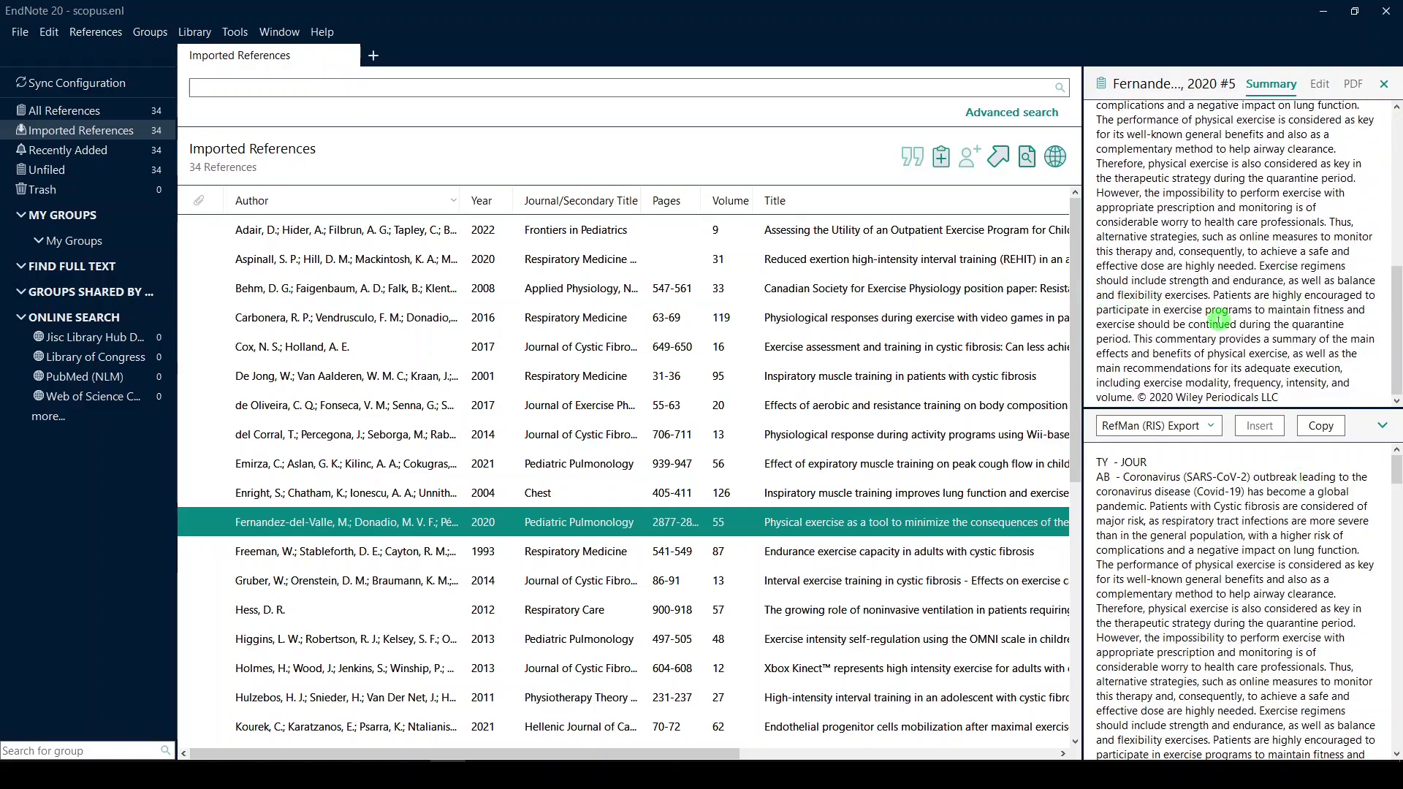
left_click(1383, 84)
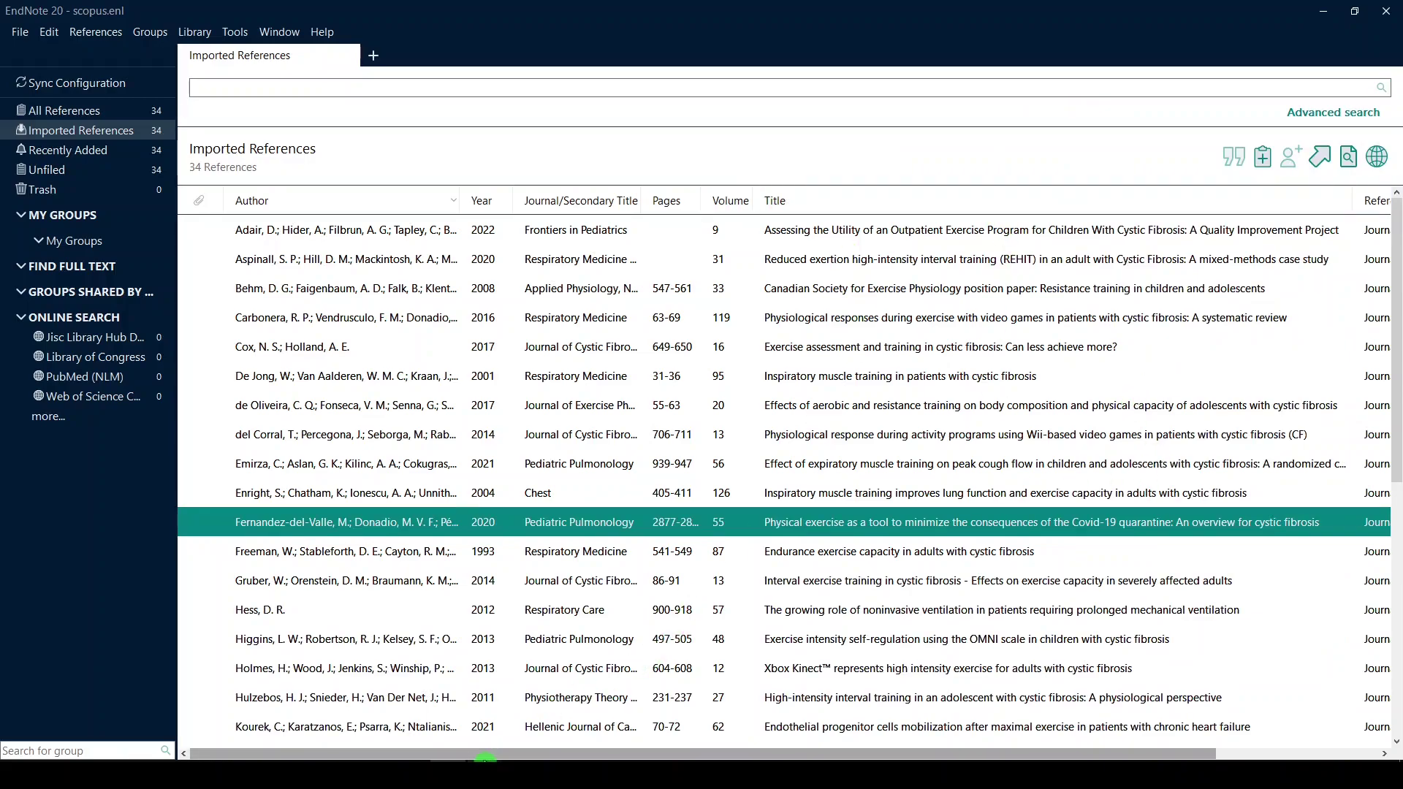
left_click(537, 756)
left_click_drag(537, 755, 665, 687)
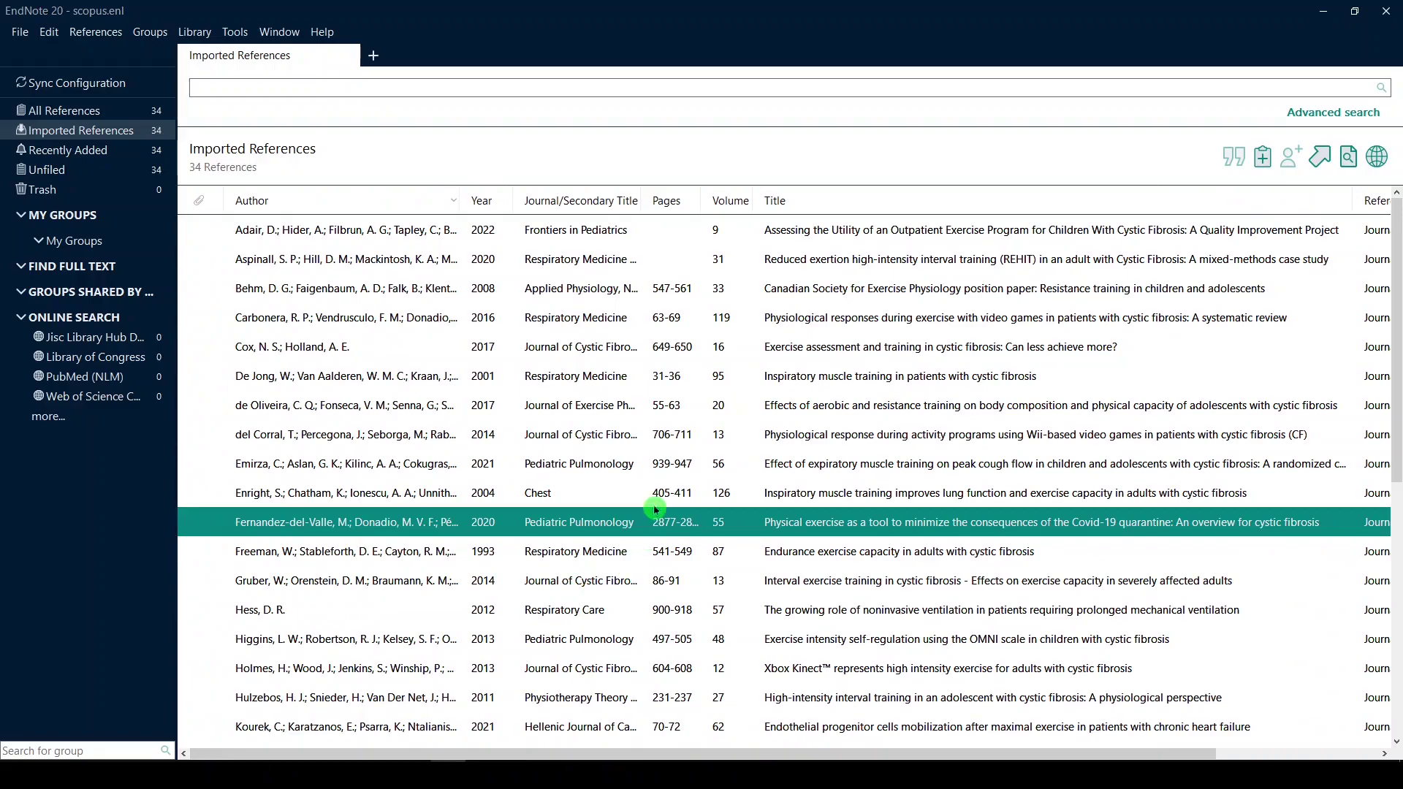